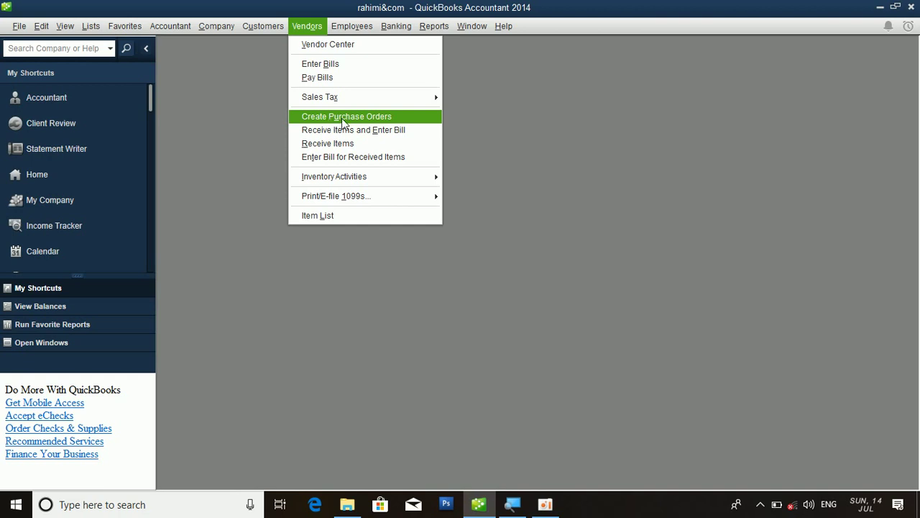
- Start a purchase order and quick-add a new vendor to it by entering the vendor's first name
{"action": "left_click", "coordinate": [343, 119]}
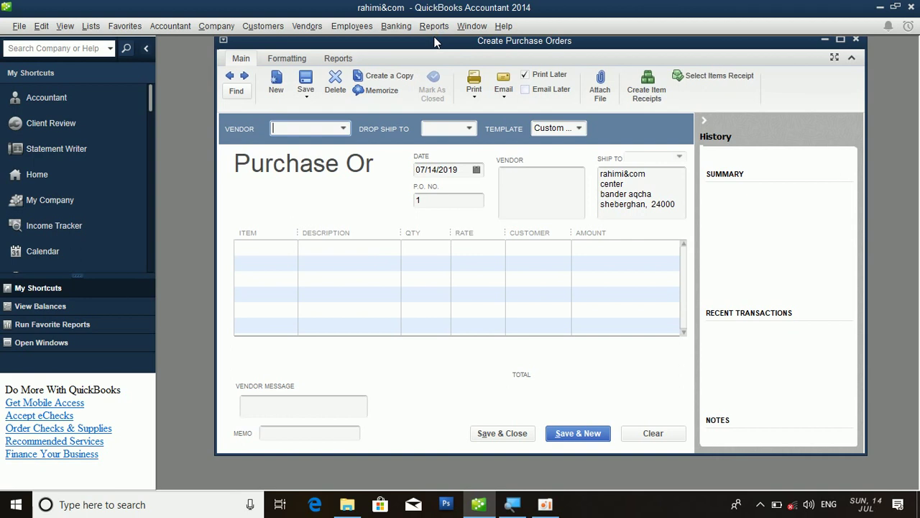
{"action": "left_click", "coordinate": [343, 129]}
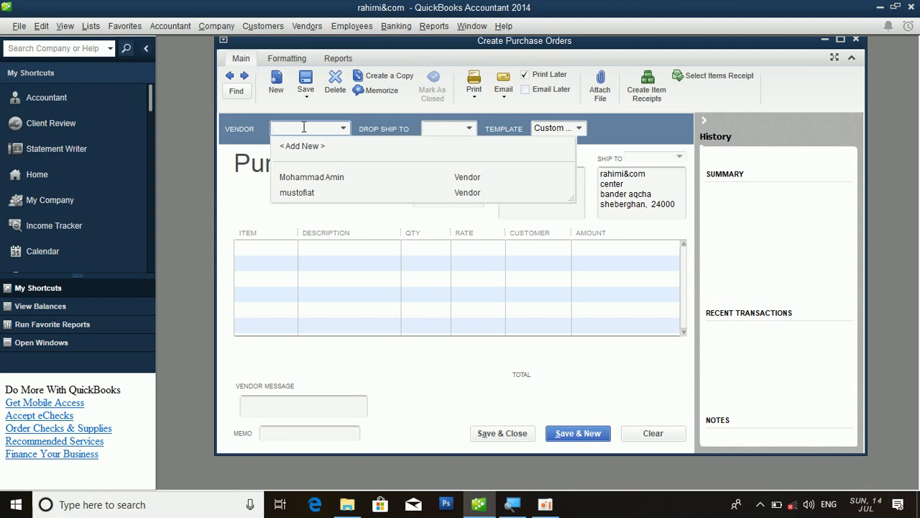
{"action": "left_click_drag", "start_coordinate": [512, 48], "coordinate": [488, 54]}
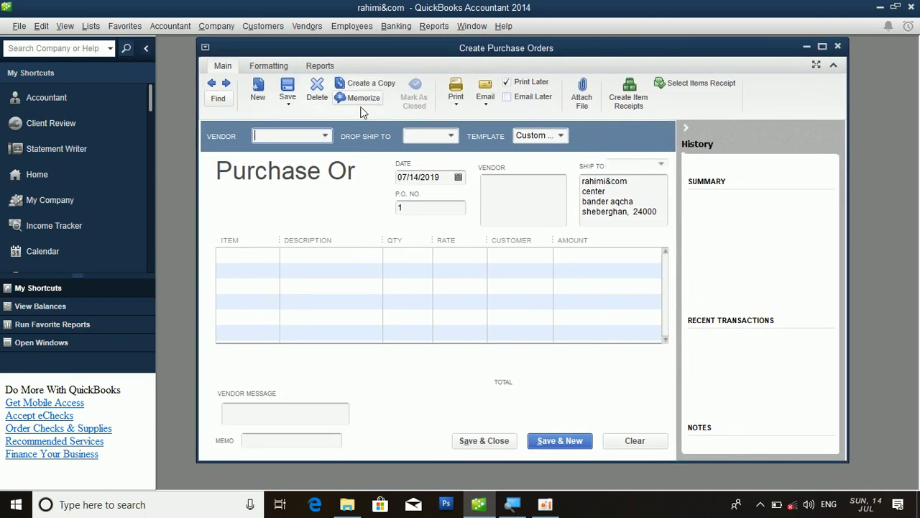
{"action": "left_click", "coordinate": [295, 136]}
{"action": "type", "text": "ahmad"}
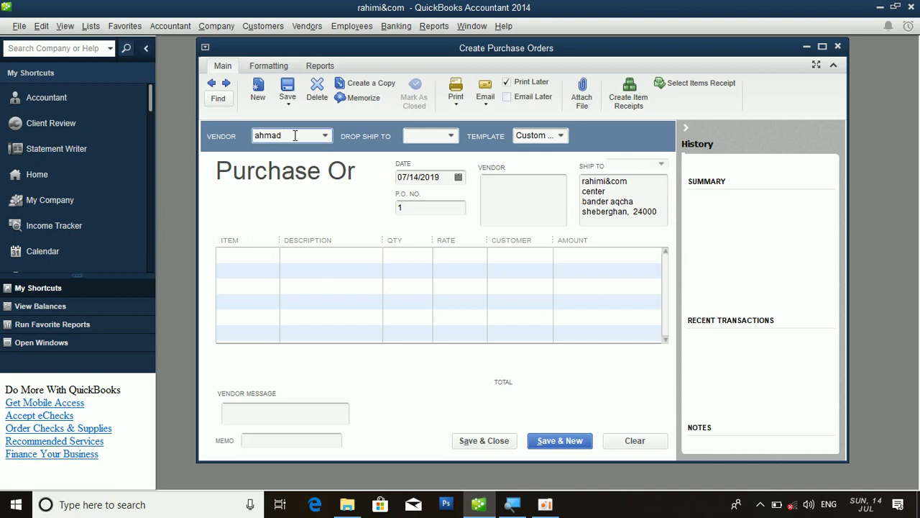
{"action": "left_click", "coordinate": [252, 258]}
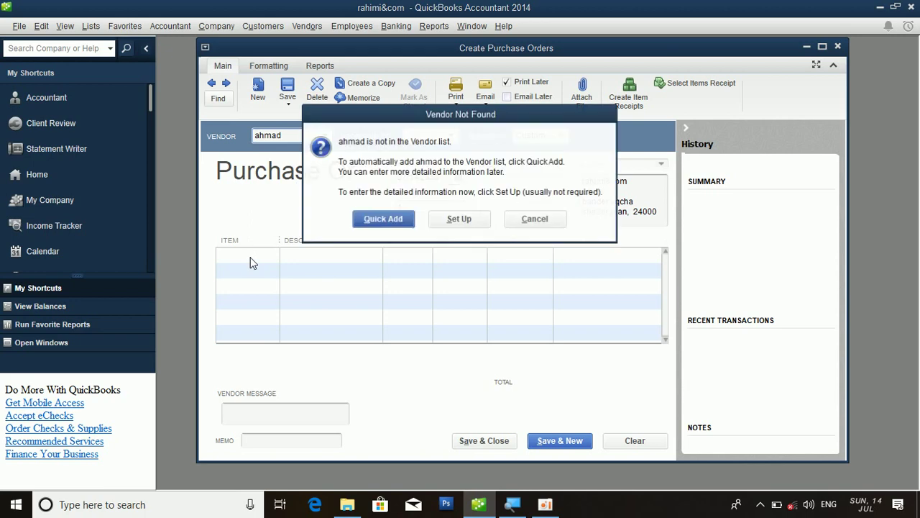
{"action": "left_click", "coordinate": [383, 218]}
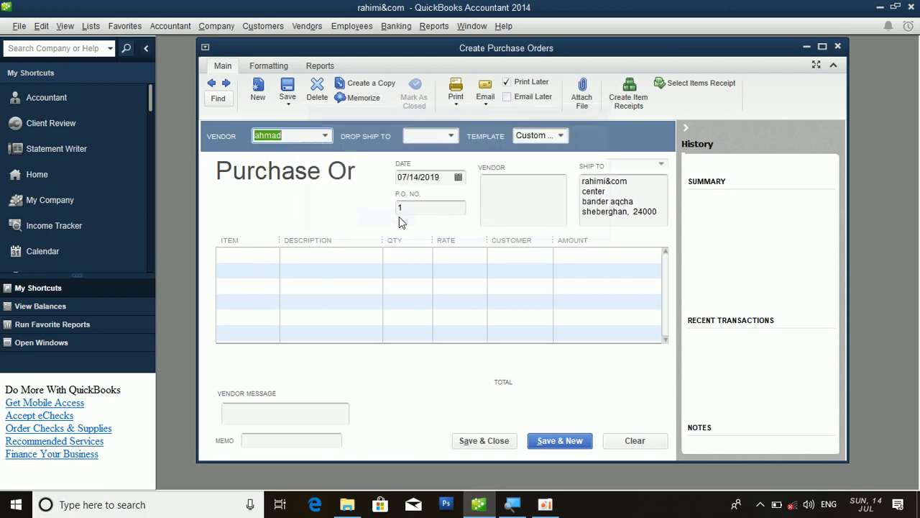
- Choose the inventory part mouse as the item on the first line of the purchase order
{"action": "left_click", "coordinate": [255, 253]}
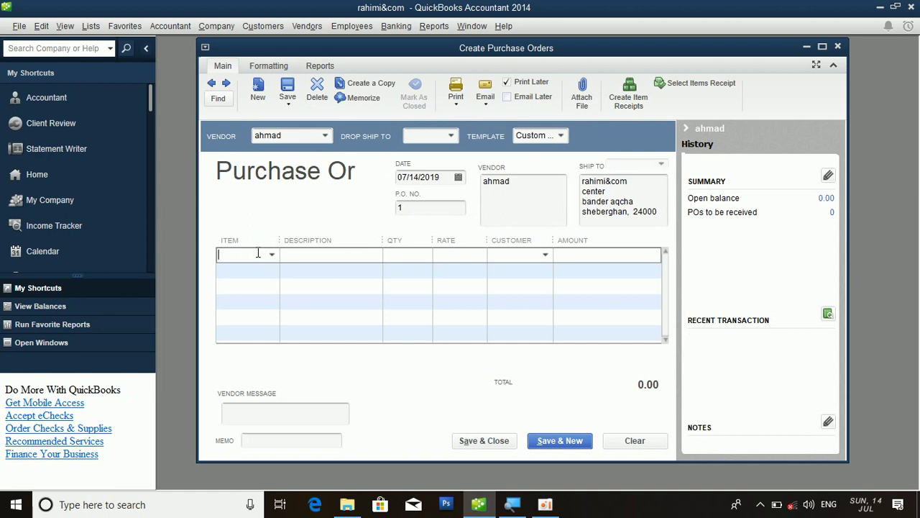
{"action": "left_click", "coordinate": [272, 256]}
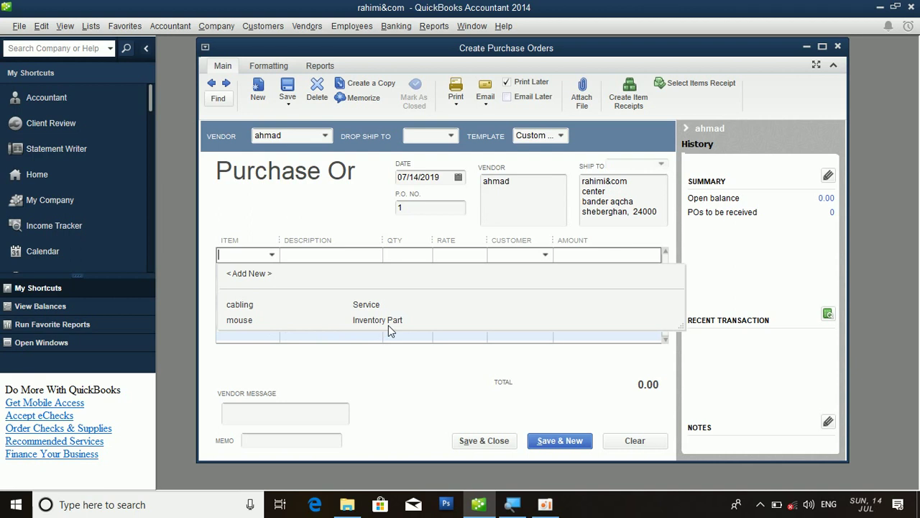
{"action": "left_click", "coordinate": [256, 319]}
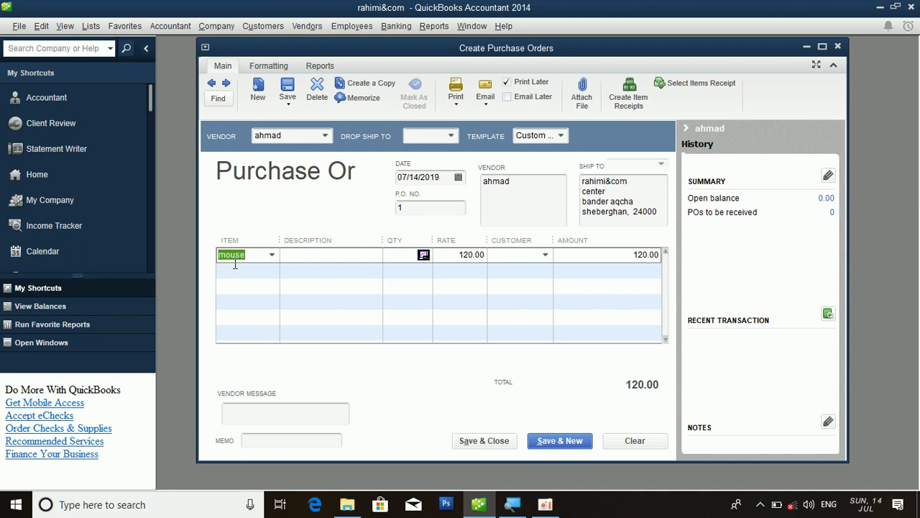
{"action": "left_click", "coordinate": [322, 254]}
{"action": "key", "text": "alt+shift"}
{"action": "type", "text": "ر"}
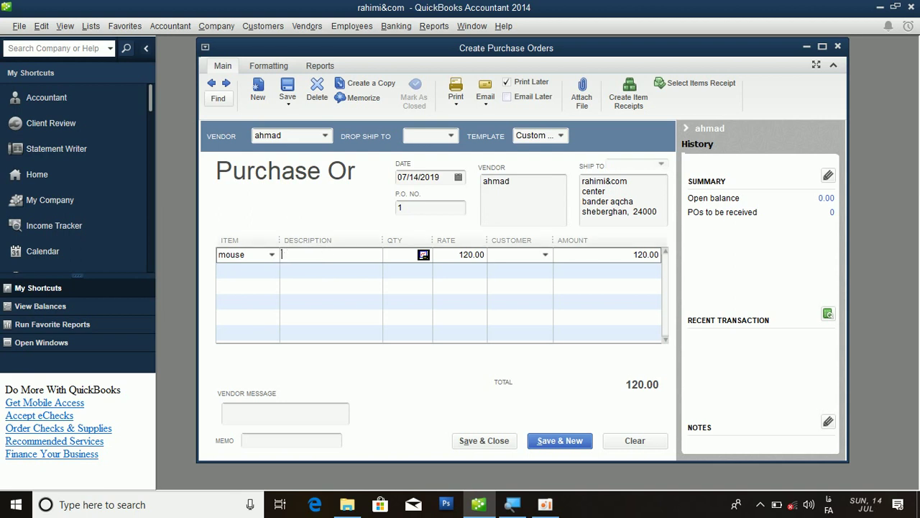
{"action": "type", "text": "از کمپنی"}
{"action": "left_click", "coordinate": [281, 254]}
{"action": "key", "text": "ctrl+a"}
{"action": "key", "text": "BackSpace"}
{"action": "key", "text": "alt+shift"}
- Complete the mouse line with the description "toshiba computer", a quantity of 30 and the existing customer
{"action": "type", "text": "toshiba computer"}
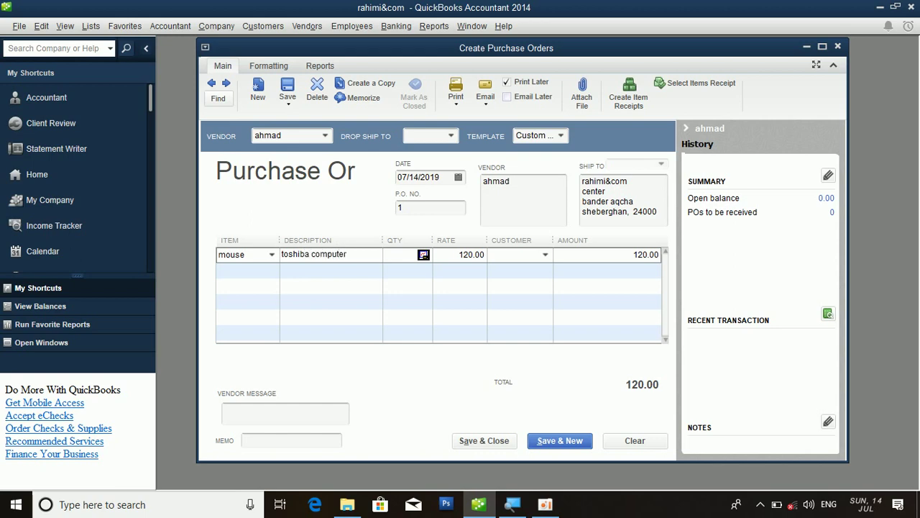
{"action": "left_click", "coordinate": [394, 255]}
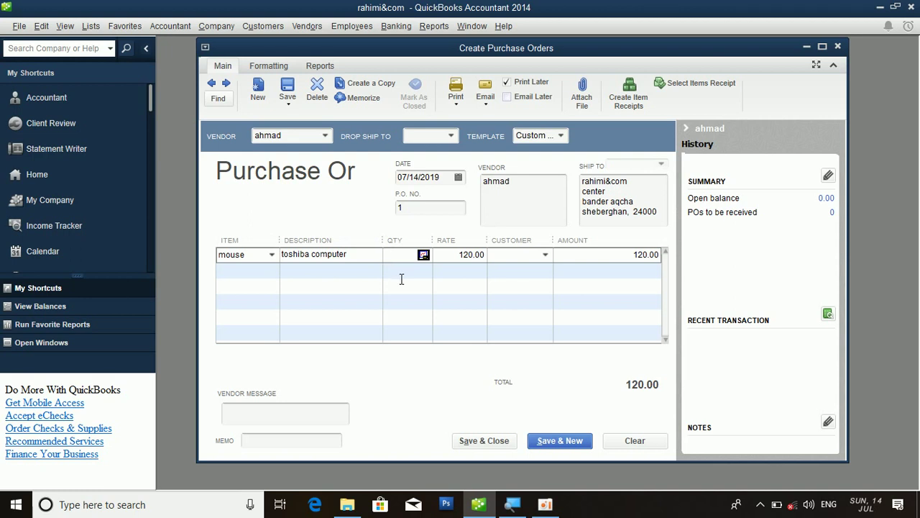
{"action": "type", "text": "30"}
{"action": "left_click", "coordinate": [509, 255]}
{"action": "left_click", "coordinate": [544, 259]}
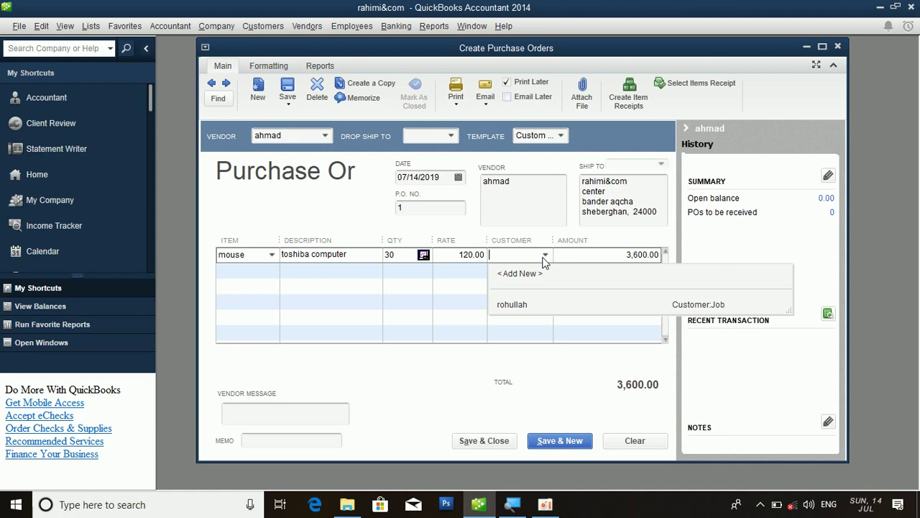
{"action": "left_click", "coordinate": [533, 305]}
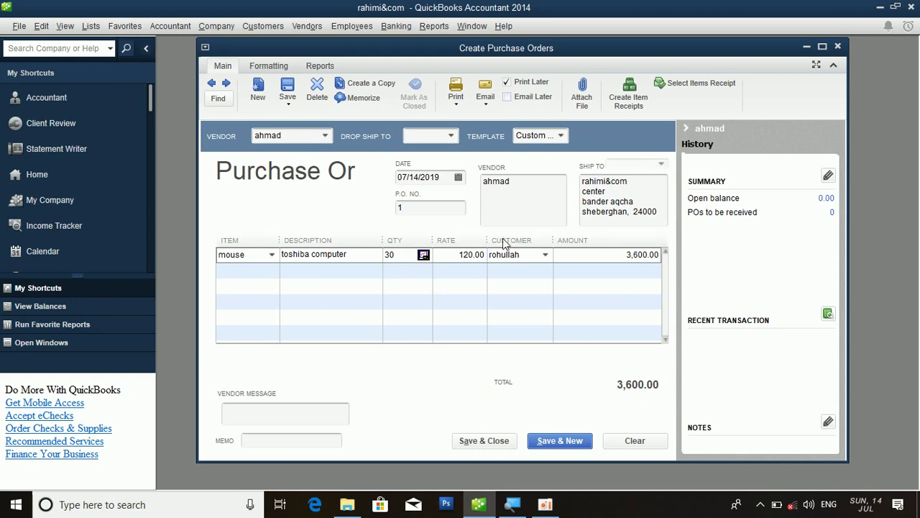
- Start a print preview of the purchase order and correct the flagged word in the description to "Toshiba"
{"action": "left_click", "coordinate": [273, 69]}
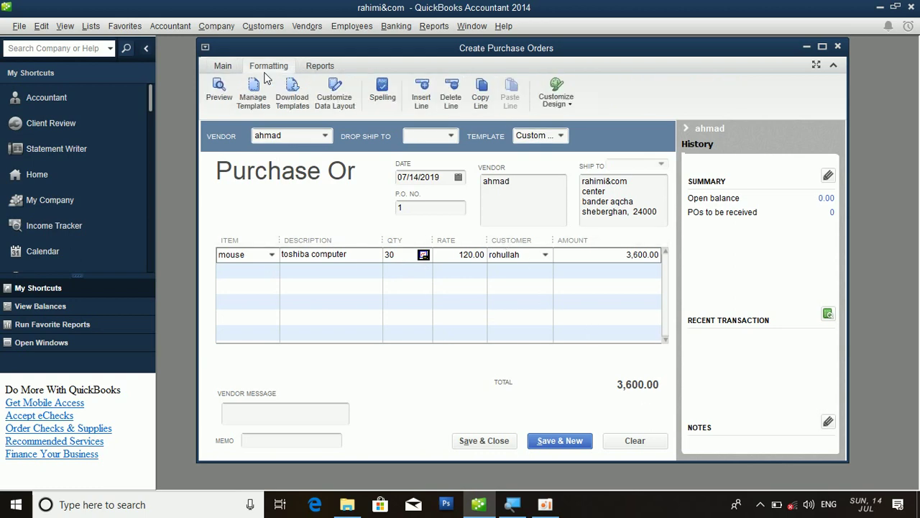
{"action": "left_click", "coordinate": [220, 91]}
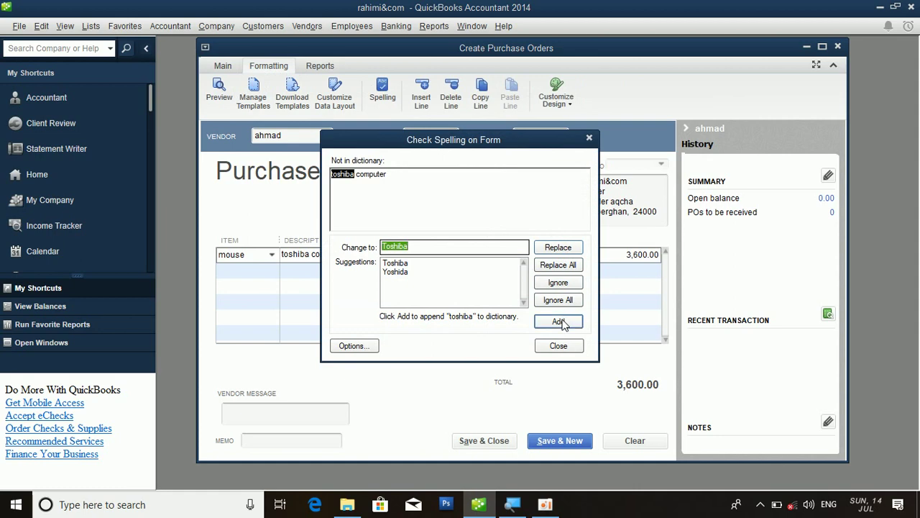
{"action": "left_click", "coordinate": [562, 249]}
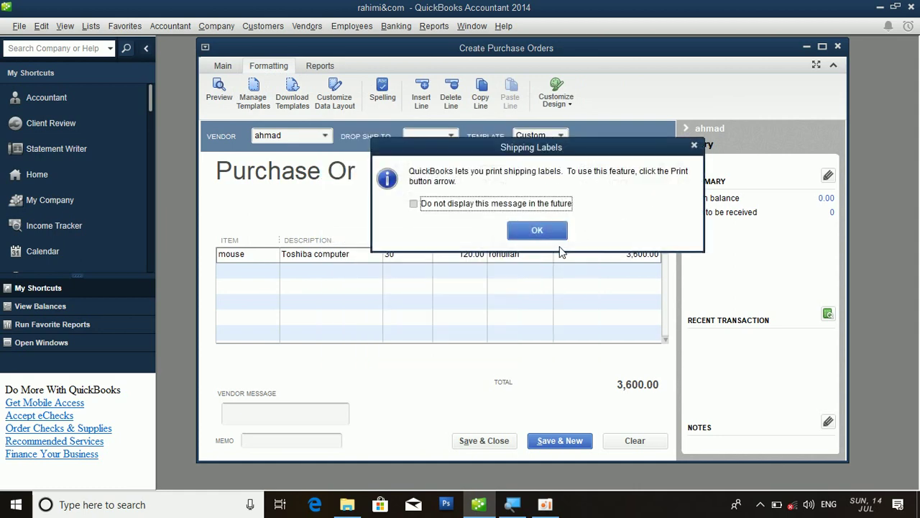
- Examine the vendor, ship-to and item details at a larger size in the purchase order's print preview, and close it
{"action": "left_click", "coordinate": [547, 231]}
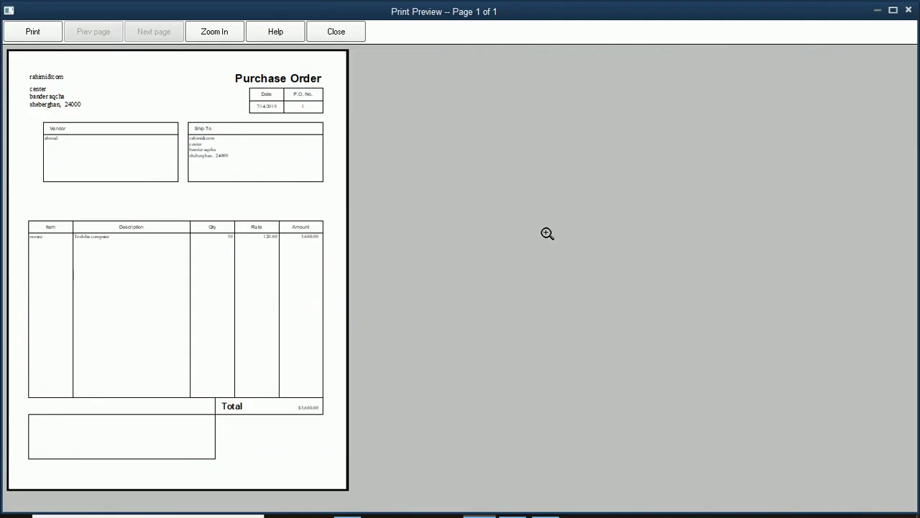
{"action": "left_click", "coordinate": [145, 170]}
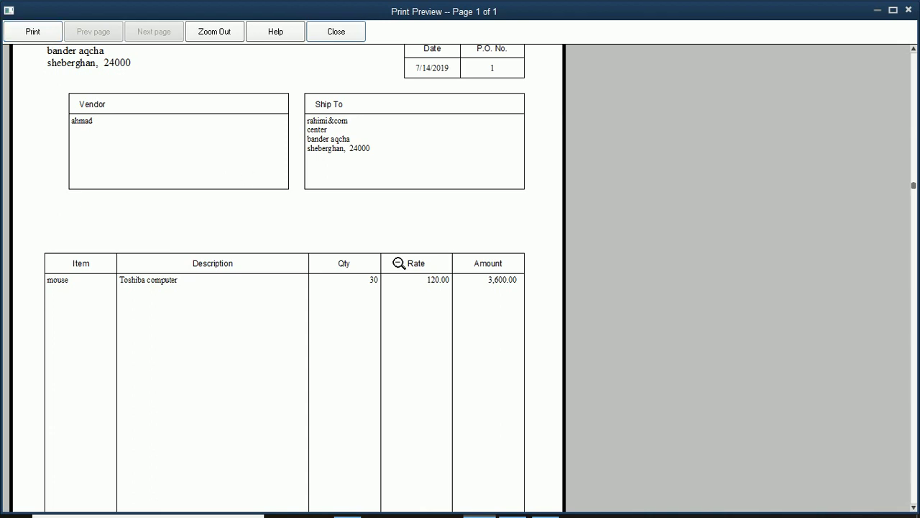
{"action": "left_click", "coordinate": [484, 291]}
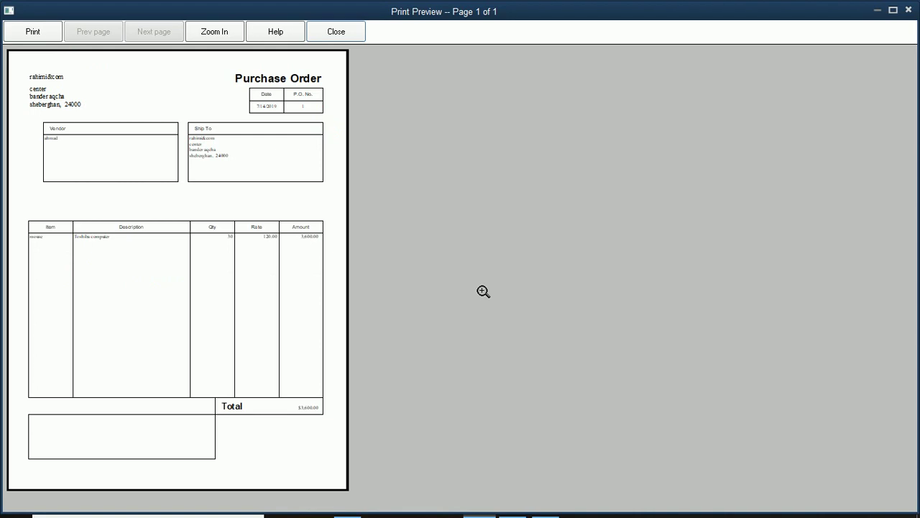
{"action": "left_click", "coordinate": [333, 36]}
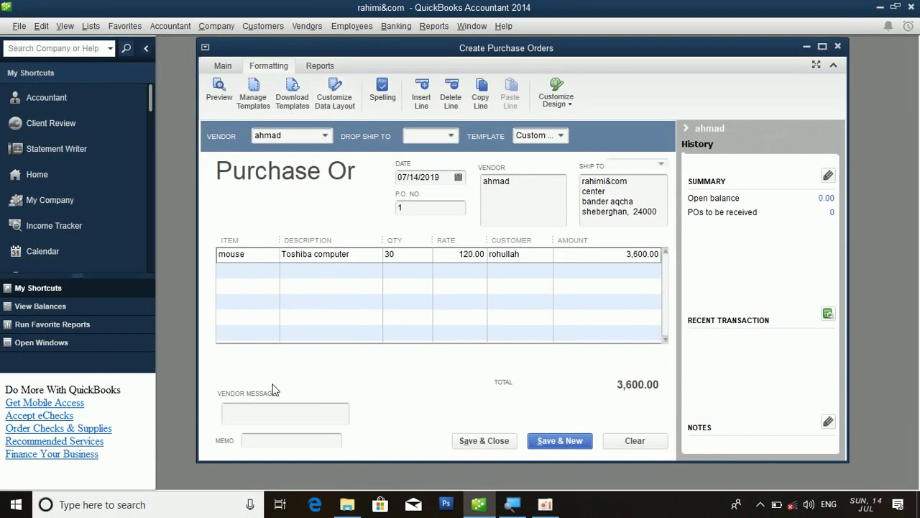
- Enter the Persian vendor message "به وقت معینه اش باید پرداخت نماید" on the purchase order
{"action": "left_click", "coordinate": [258, 416]}
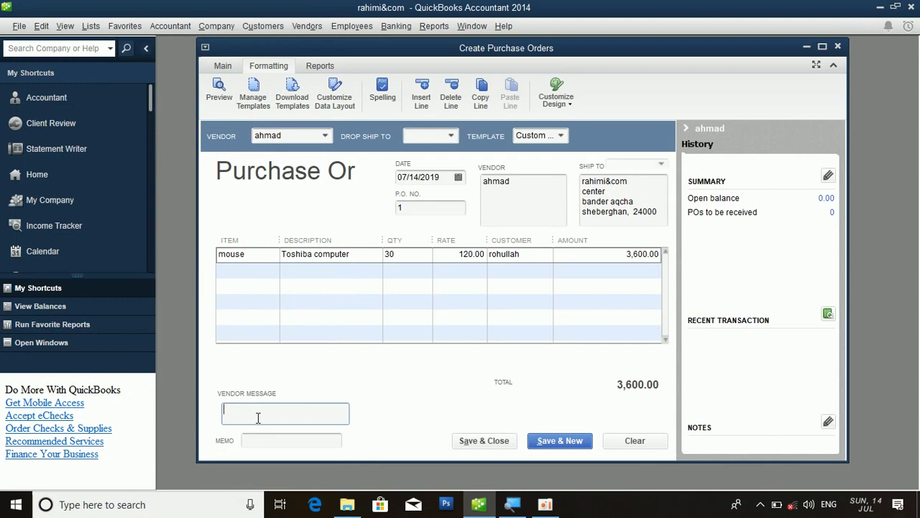
{"action": "key", "text": "alt+shift"}
{"action": "type", "text": "به و"}
{"action": "type", "text": "قت معینه اش باید پرداختن"}
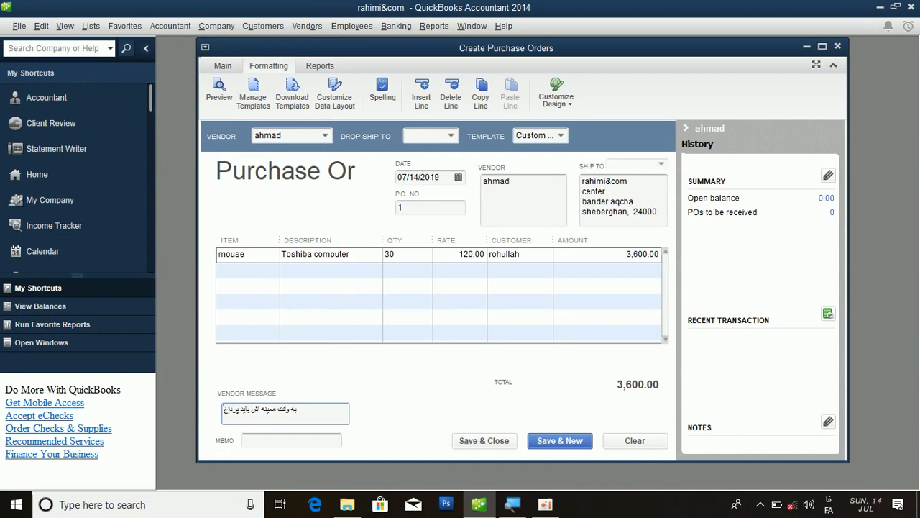
{"action": "type", "text": " نماید"}
- Check how the Persian vendor message appears in the purchase order's print preview, and close the preview
{"action": "left_click", "coordinate": [223, 83]}
{"action": "left_click", "coordinate": [538, 229]}
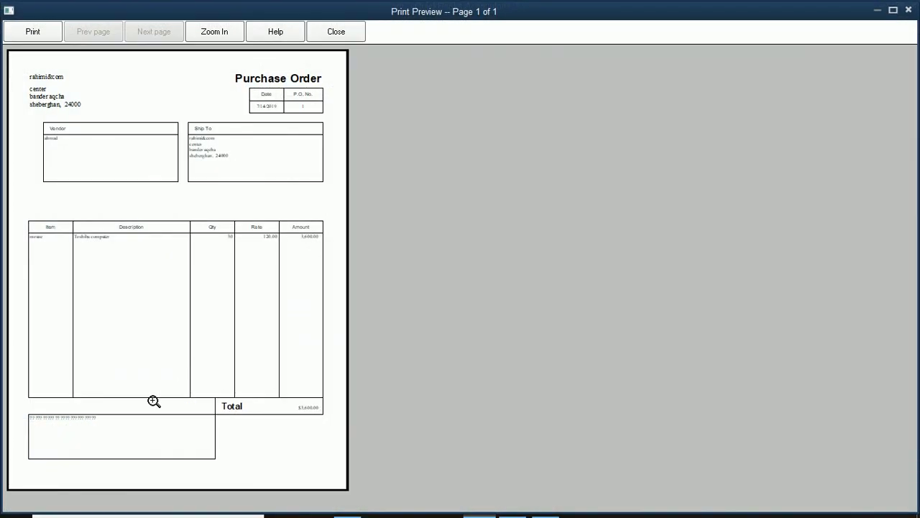
{"action": "left_click", "coordinate": [76, 432]}
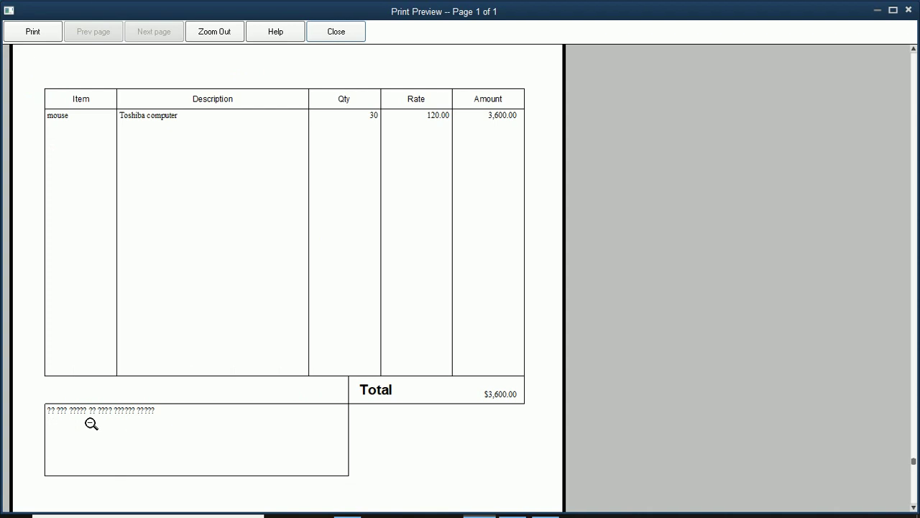
{"action": "left_click", "coordinate": [330, 31]}
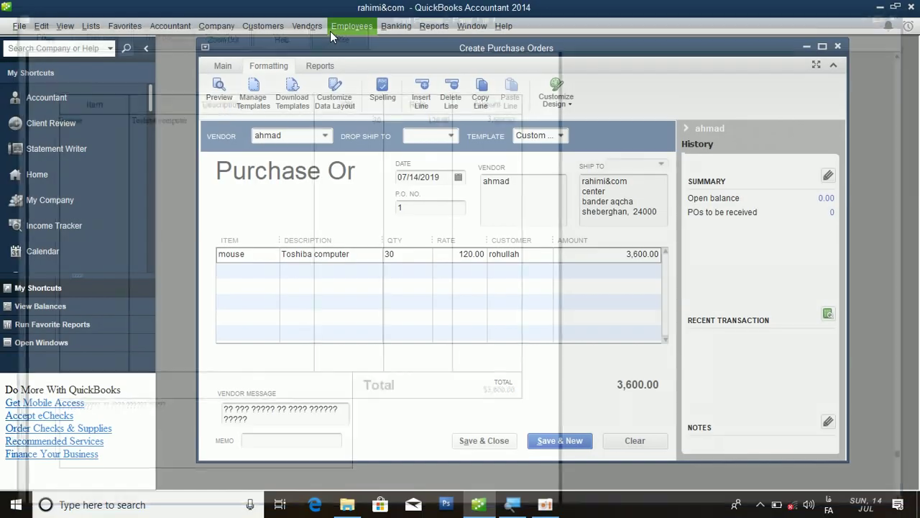
- Replace the vendor message with the English text "must be pay in company"
{"action": "left_click", "coordinate": [255, 421]}
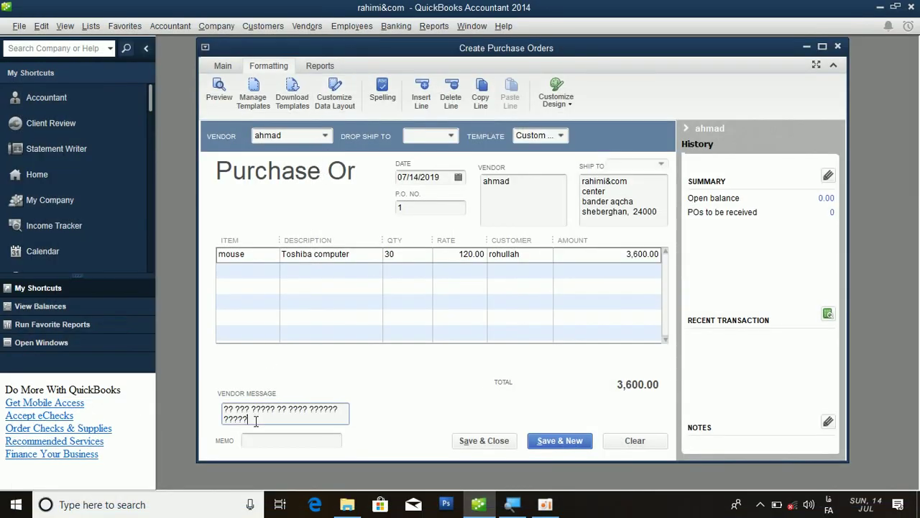
{"action": "key", "text": "ctrl+a"}
{"action": "key", "text": "BackSpace"}
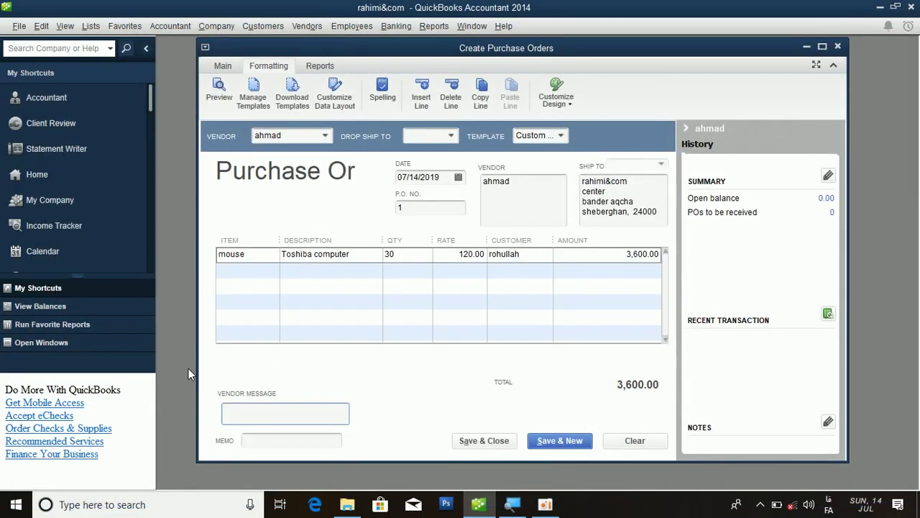
{"action": "type", "text": "عما"}
{"action": "key", "text": "BackSpace"}
{"action": "key", "text": "BackSpace"}
{"action": "key", "text": "BackSpace"}
{"action": "key", "text": "alt+shift"}
{"action": "type", "text": "must be pay in computee"}
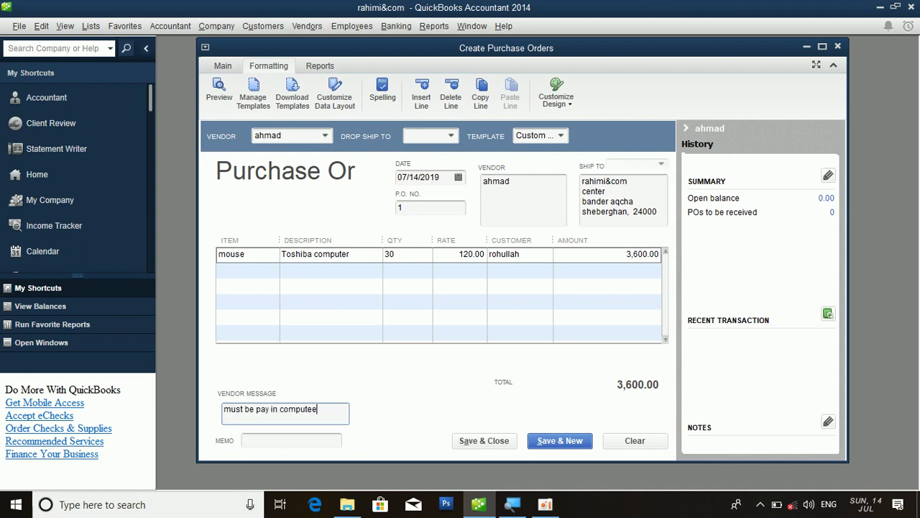
{"action": "key", "text": "BackSpace"}
{"action": "key", "text": "BackSpace"}
{"action": "key", "text": "BackSpace"}
{"action": "type", "text": "any"}
- Leave the drop-ship recipient empty, then save and close the purchase order
{"action": "left_click", "coordinate": [451, 135]}
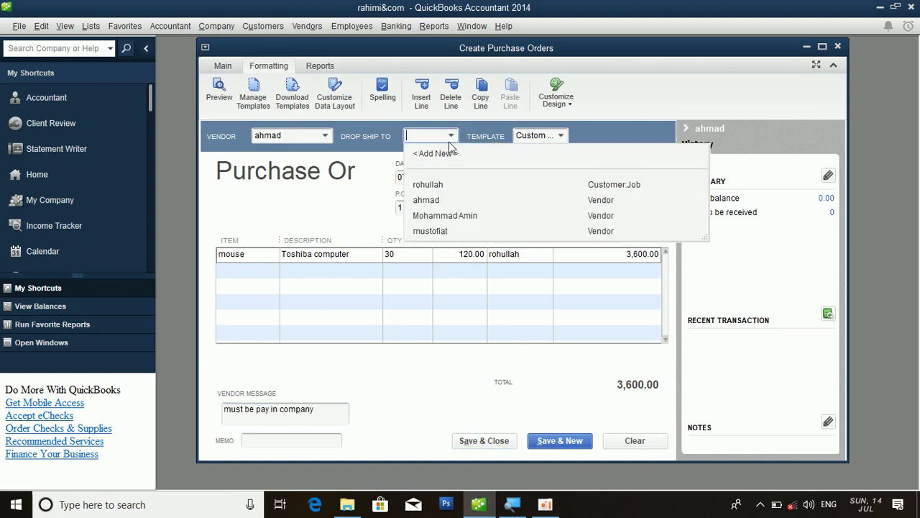
{"action": "left_click", "coordinate": [452, 135]}
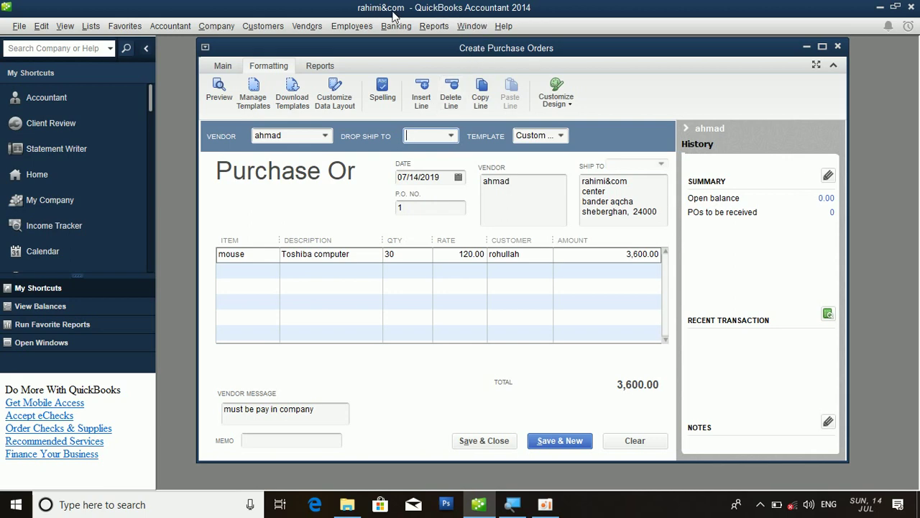
{"action": "left_click", "coordinate": [484, 441]}
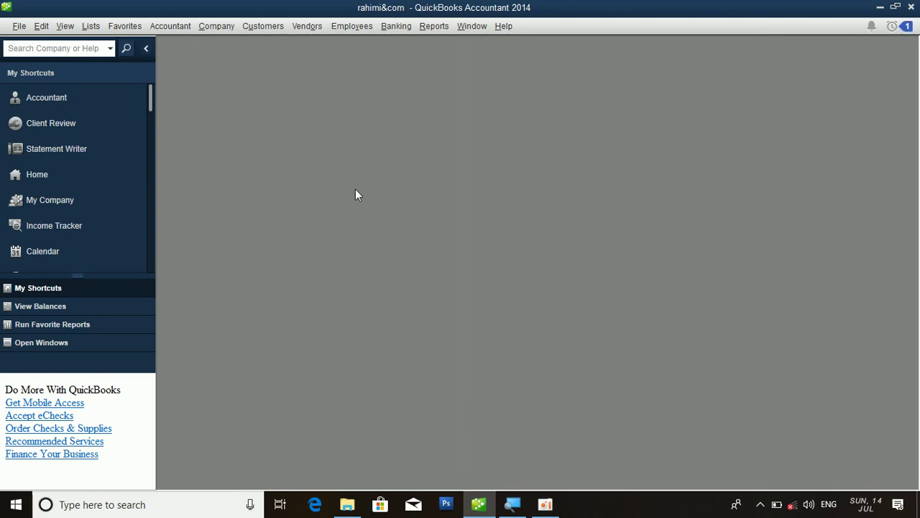
- Open the form for receiving items with a bill and keep the transaction type set to Bill
{"action": "left_click", "coordinate": [312, 27]}
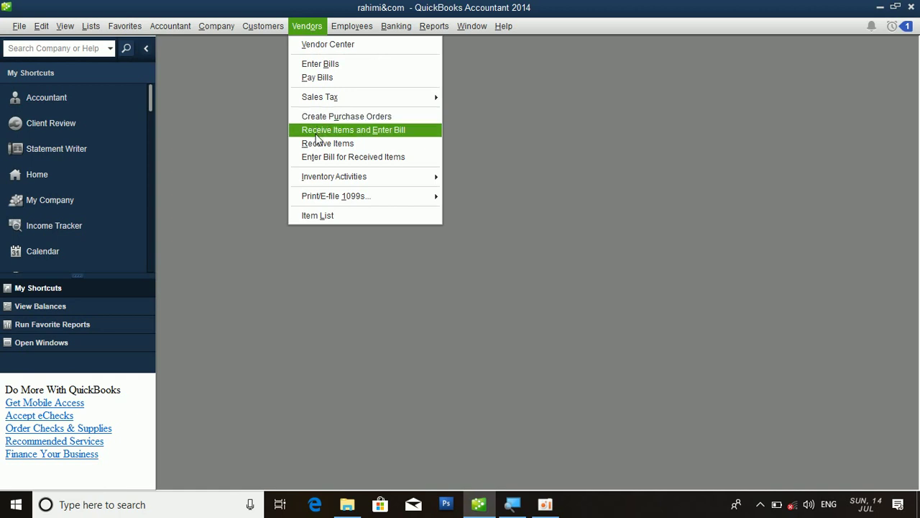
{"action": "left_click", "coordinate": [407, 133]}
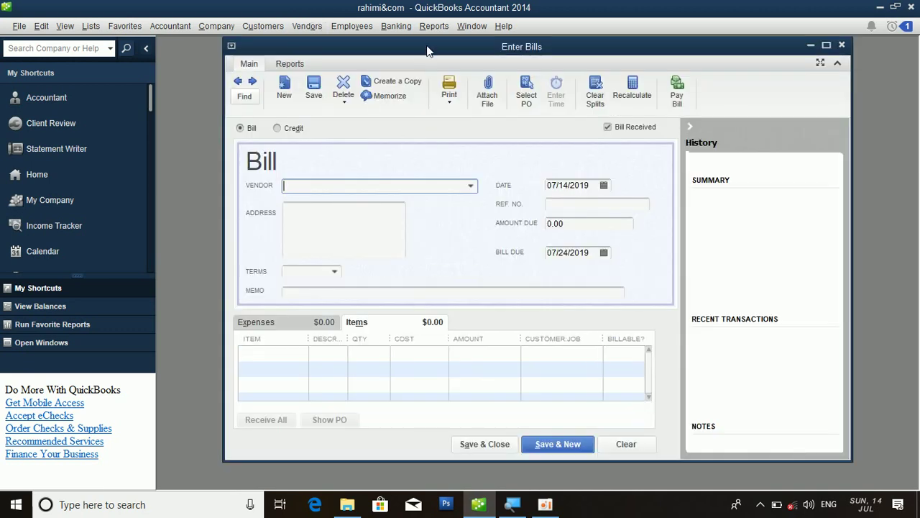
{"action": "left_click_drag", "start_coordinate": [427, 46], "coordinate": [392, 42]}
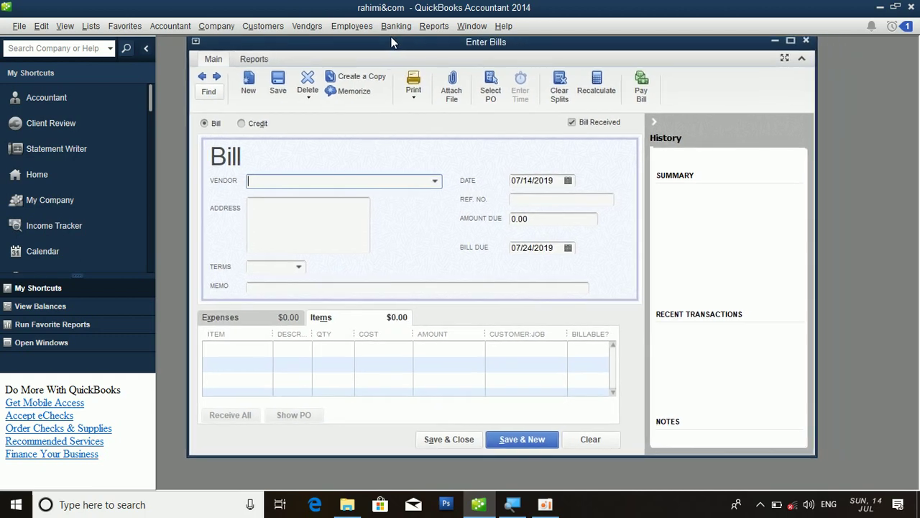
{"action": "left_click", "coordinate": [243, 125]}
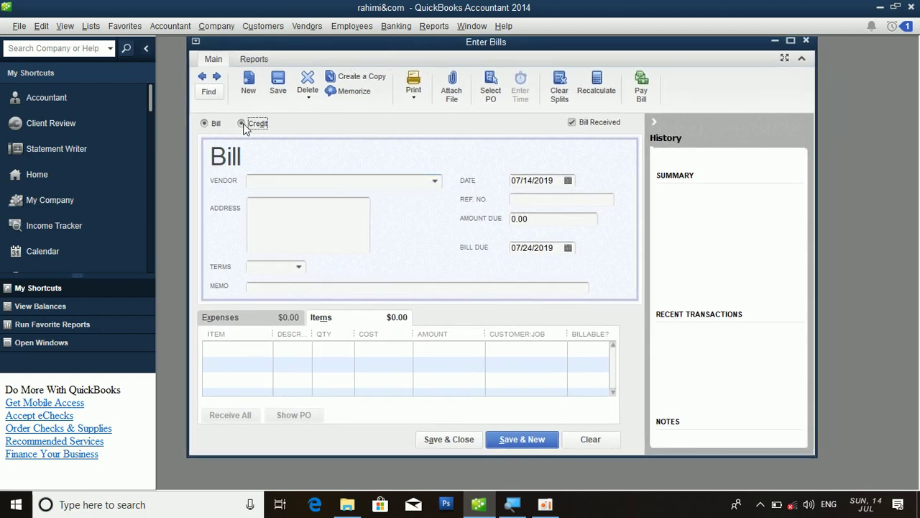
{"action": "left_click", "coordinate": [207, 124]}
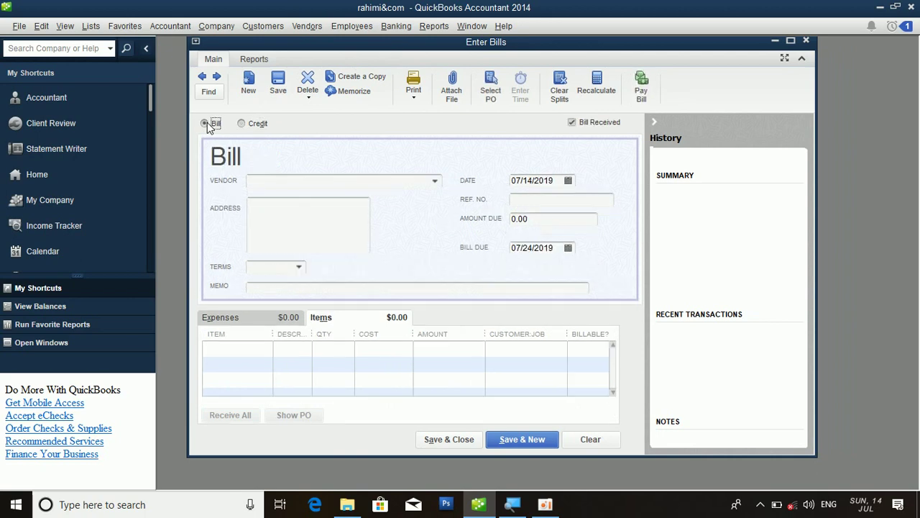
- Choose the purchase order's vendor for the bill, agree to view open purchase orders, and confirm without marking any order
{"action": "left_click", "coordinate": [280, 186]}
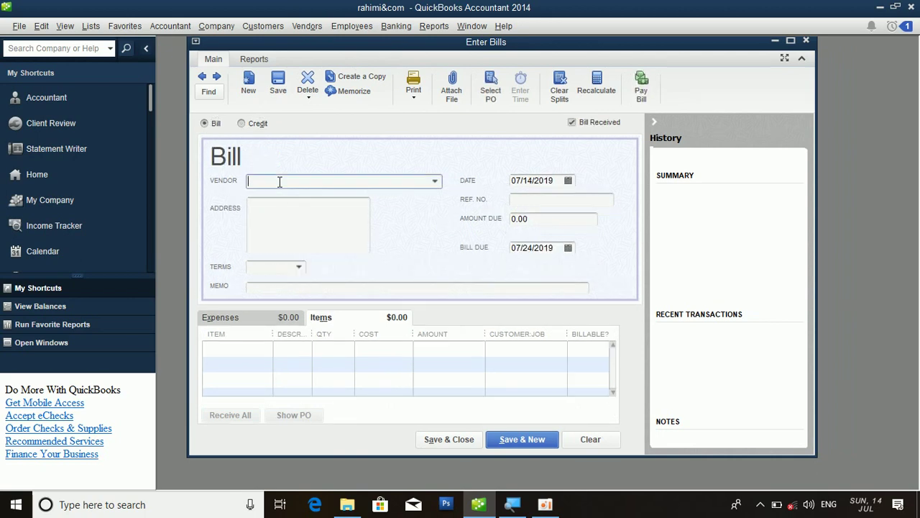
{"action": "left_click", "coordinate": [434, 182]}
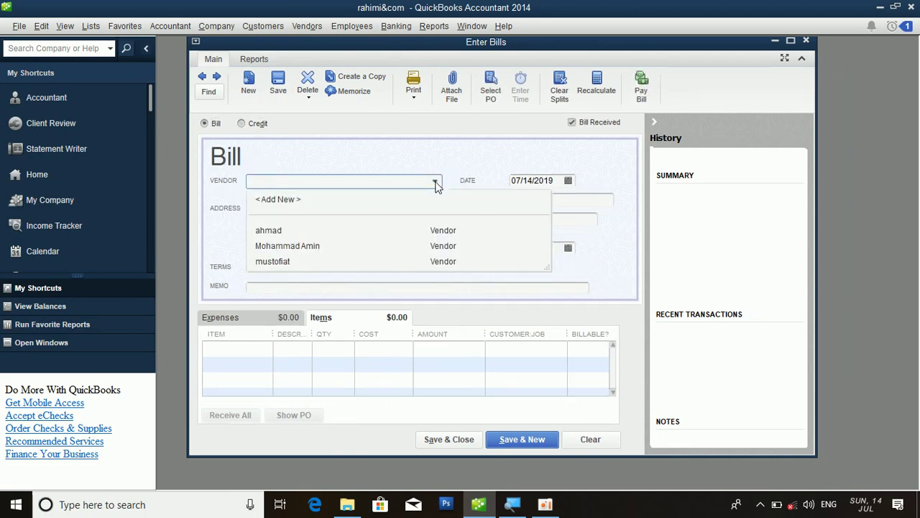
{"action": "left_click", "coordinate": [268, 230]}
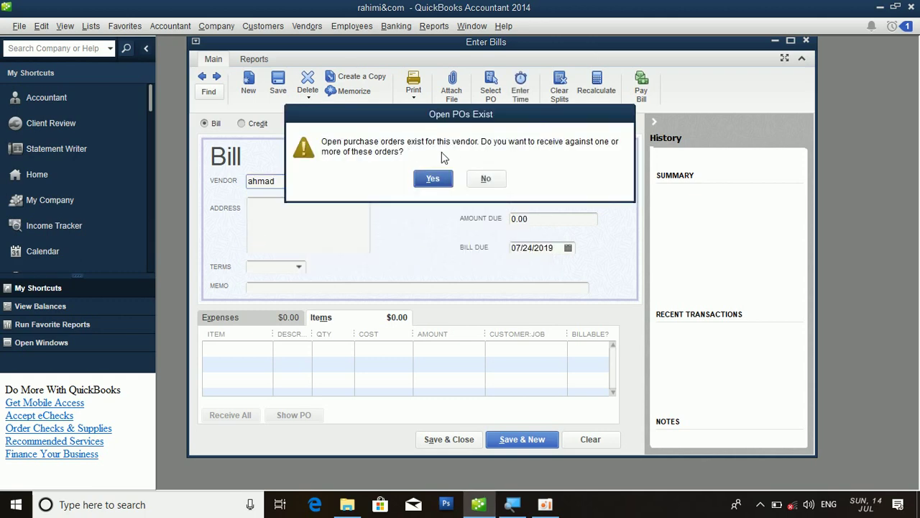
{"action": "left_click", "coordinate": [434, 178]}
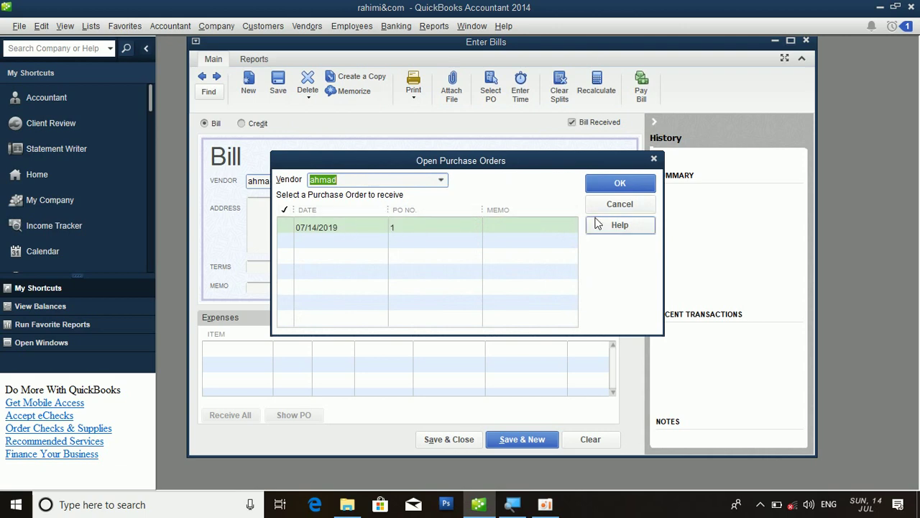
{"action": "left_click", "coordinate": [620, 184]}
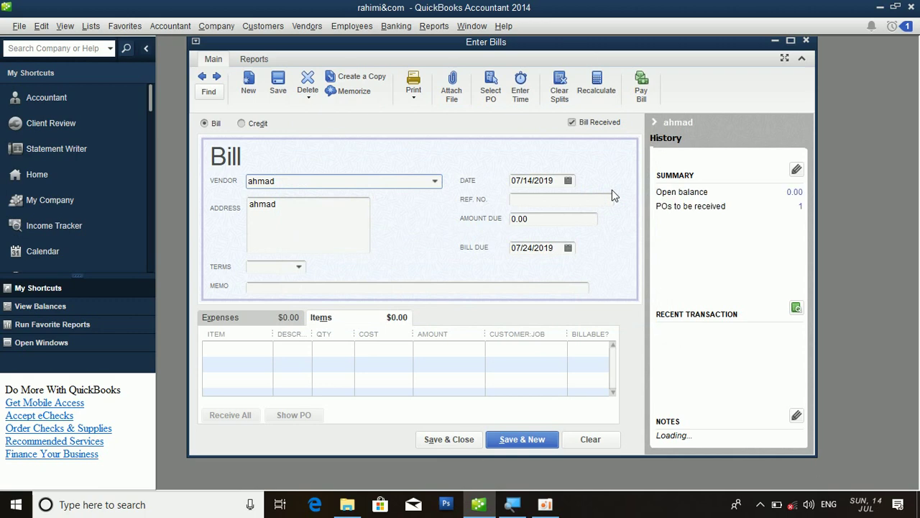
- Set the bill's reference number to 786 and its terms to 1% 10 Net 30, leaving the memo empty
{"action": "left_click", "coordinate": [537, 199]}
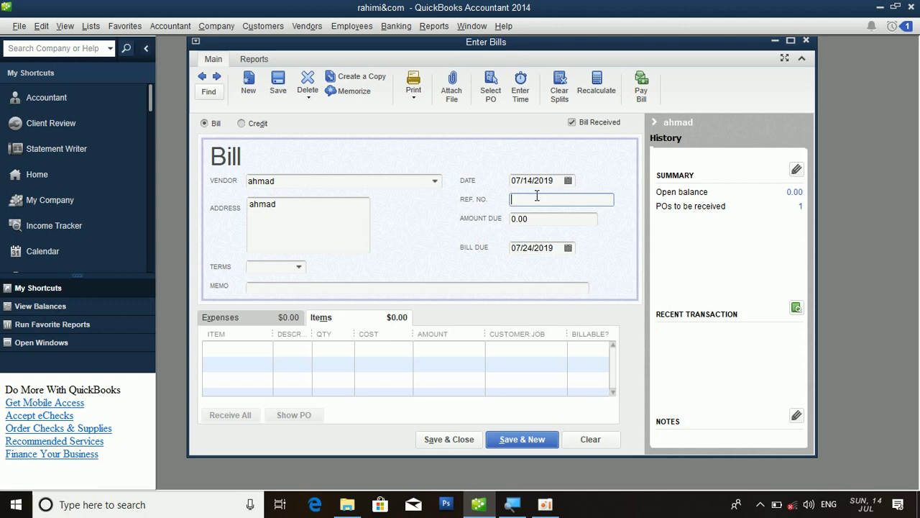
{"action": "type", "text": "786"}
{"action": "left_click", "coordinate": [290, 267]}
{"action": "left_click", "coordinate": [299, 266]}
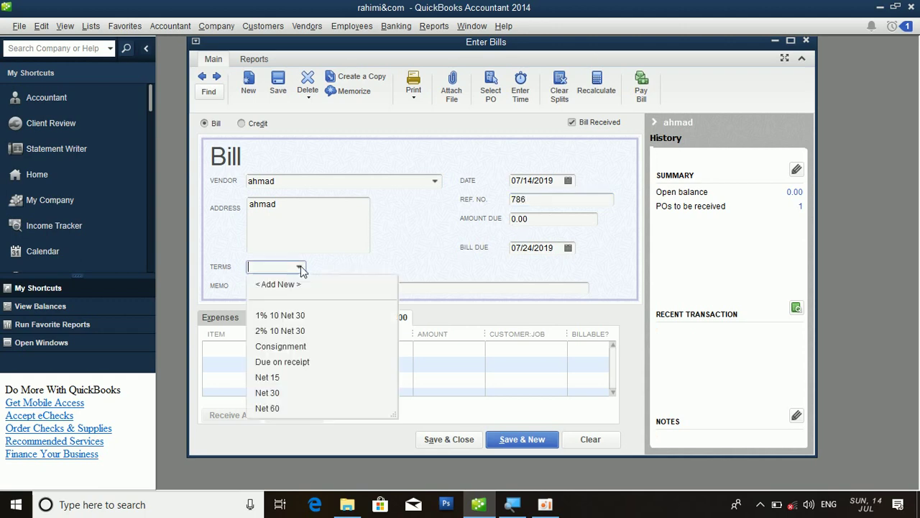
{"action": "left_click", "coordinate": [272, 316]}
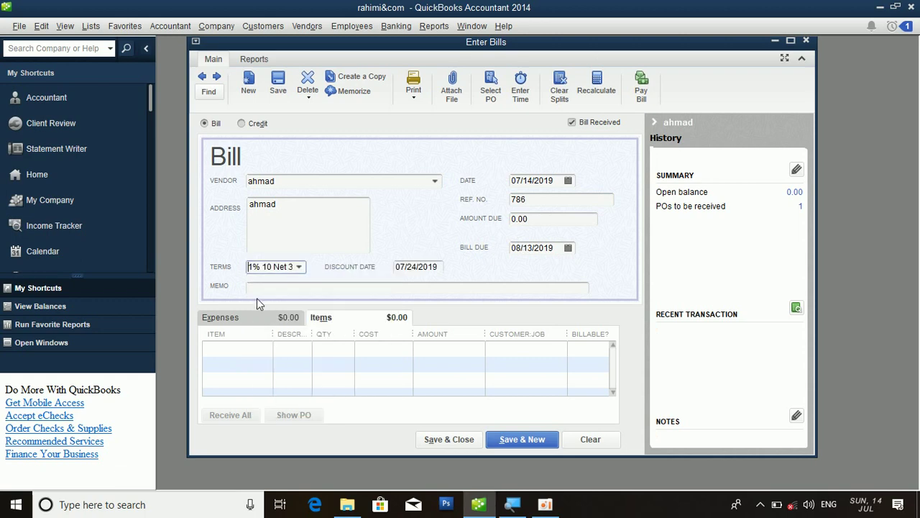
{"action": "left_click", "coordinate": [257, 289]}
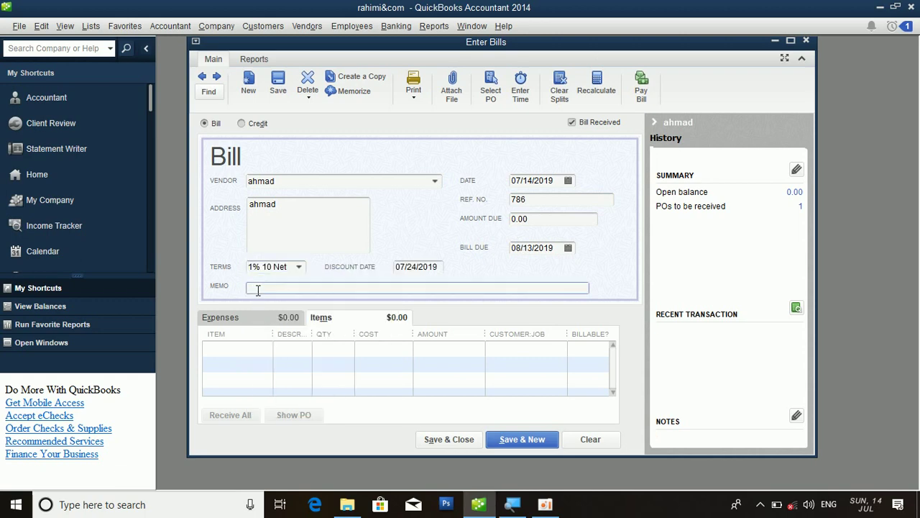
- Add the mouse inventory item to the first item line of the bill and widen the description column
{"action": "left_click", "coordinate": [236, 350]}
{"action": "left_click", "coordinate": [265, 349]}
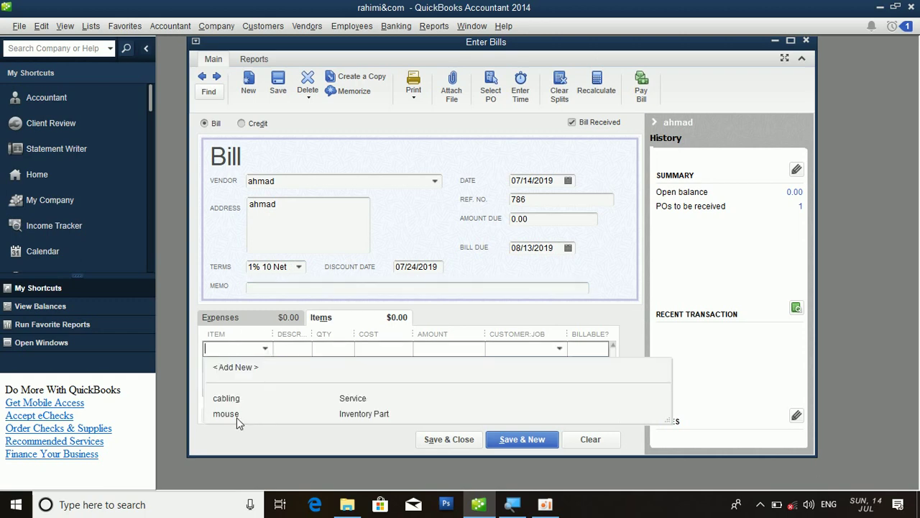
{"action": "left_click", "coordinate": [236, 415]}
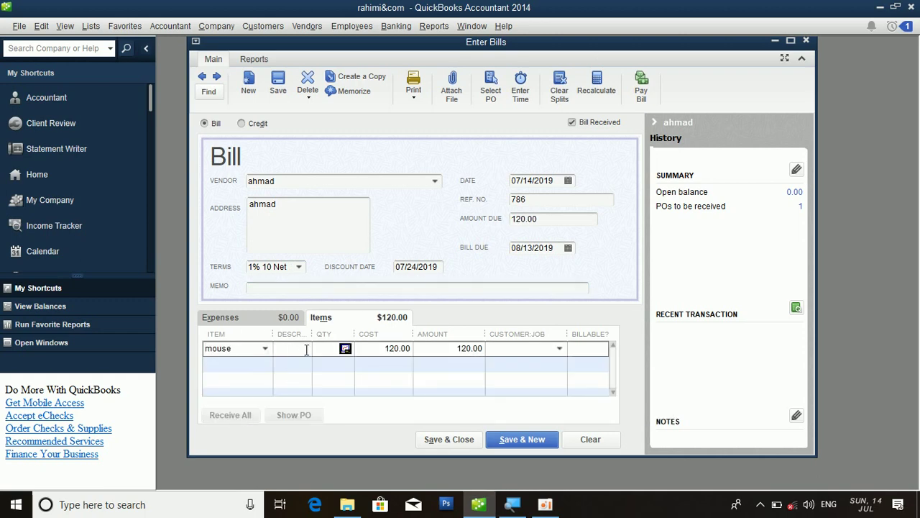
{"action": "left_click_drag", "start_coordinate": [314, 330], "coordinate": [379, 331]}
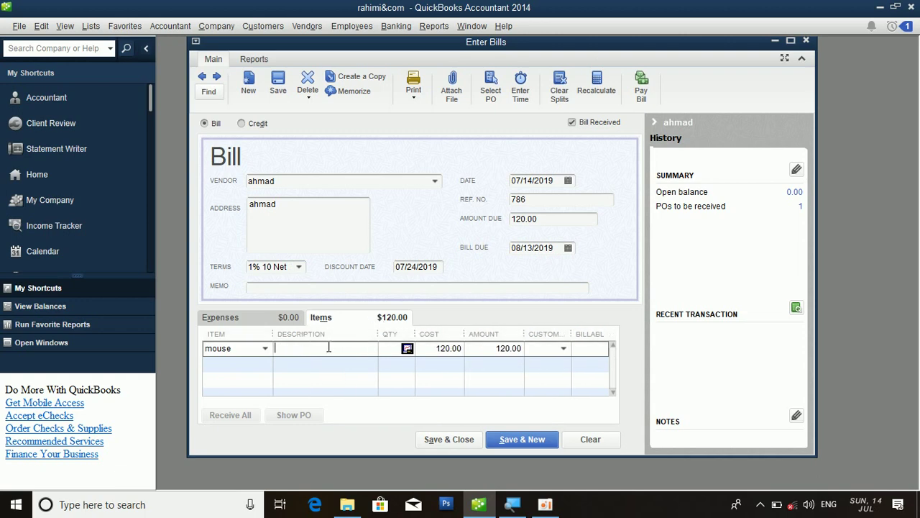
- Enter "toshiba computer" as the description of the mouse line
{"action": "type", "text": "toshiba c"}
{"action": "type", "text": "mputer"}
{"action": "key", "text": "BackSpace"}
{"action": "key", "text": "BackSpace"}
{"action": "key", "text": "BackSpace"}
{"action": "key", "text": "BackSpace"}
{"action": "key", "text": "BackSpace"}
{"action": "key", "text": "BackSpace"}
{"action": "key", "text": "BackSpace"}
{"action": "key", "text": "BackSpace"}
{"action": "type", "text": "cm"}
{"action": "key", "text": "BackSpace"}
{"action": "key", "text": "BackSpace"}
{"action": "key", "text": "BackSpace"}
{"action": "type", "text": "c"}
{"action": "key", "text": "BackSpace"}
{"action": "type", "text": "compute r"}
{"action": "key", "text": "BackSpace"}
{"action": "key", "text": "BackSpace"}
{"action": "type", "text": "r"}
- Set the mouse line's quantity to 25 and assign the line to the existing customer
{"action": "key", "text": "Tab"}
{"action": "type", "text": "25"}
{"action": "left_click", "coordinate": [556, 347]}
{"action": "left_click", "coordinate": [563, 349]}
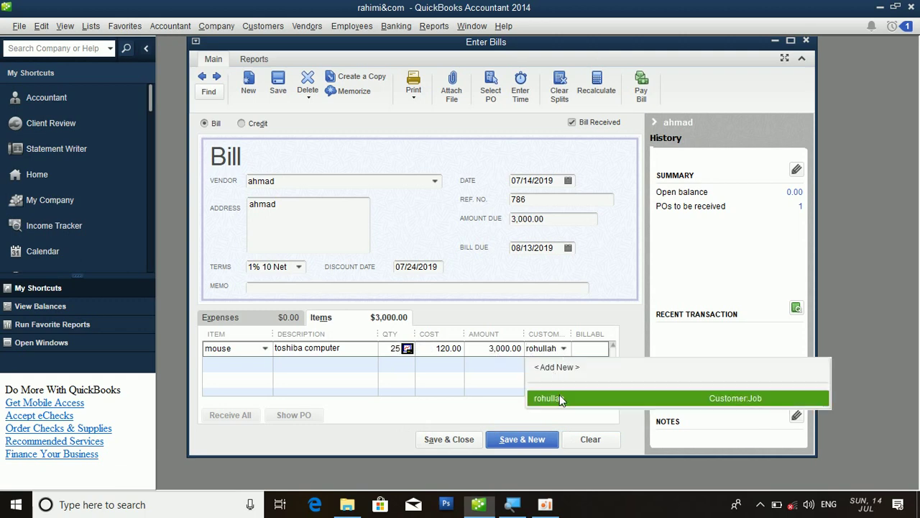
{"action": "left_click", "coordinate": [560, 394]}
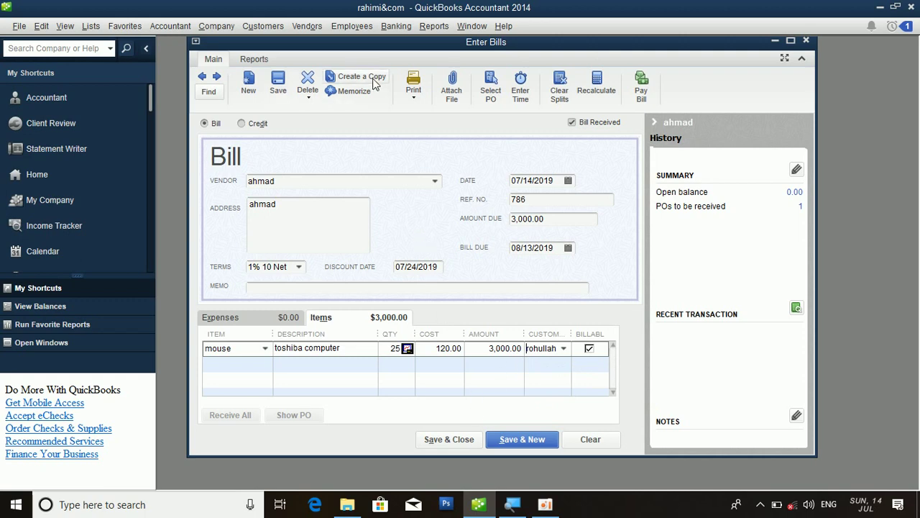
{"action": "left_click_drag", "start_coordinate": [372, 47], "coordinate": [368, 41]}
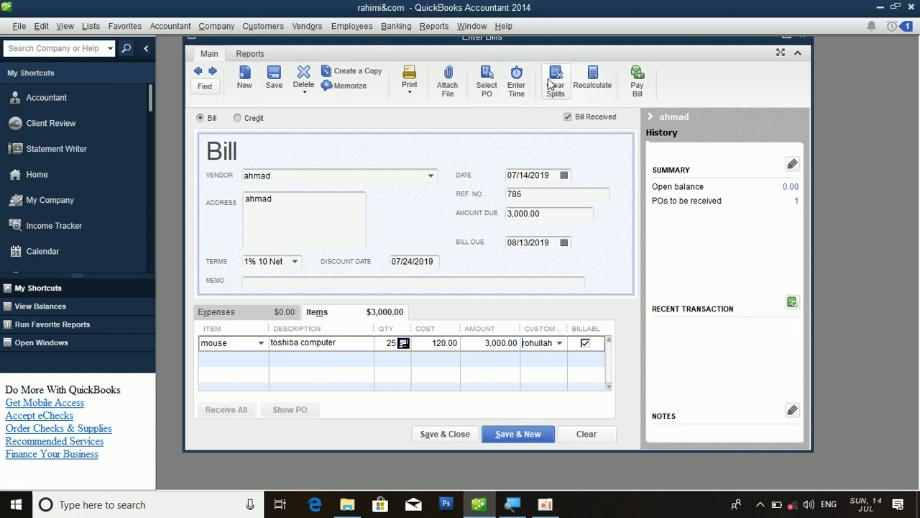
{"action": "left_click", "coordinate": [305, 91]}
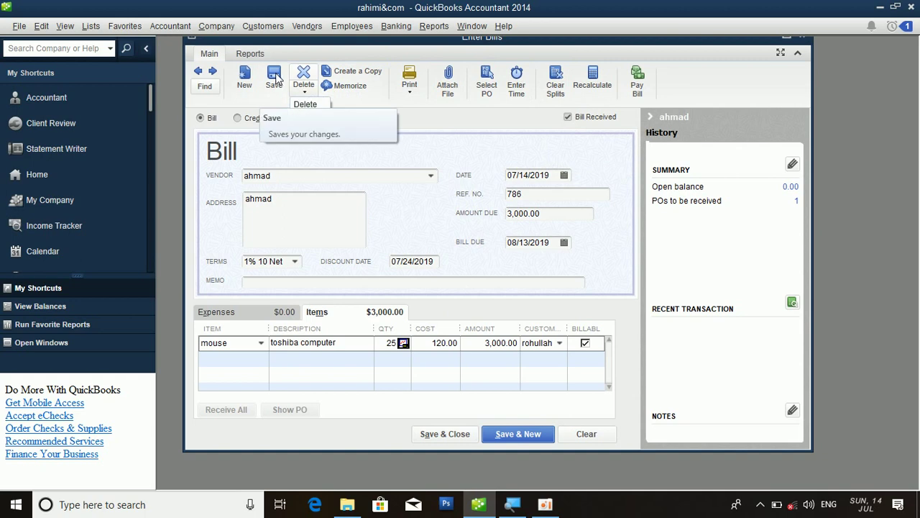
{"action": "left_click", "coordinate": [446, 200]}
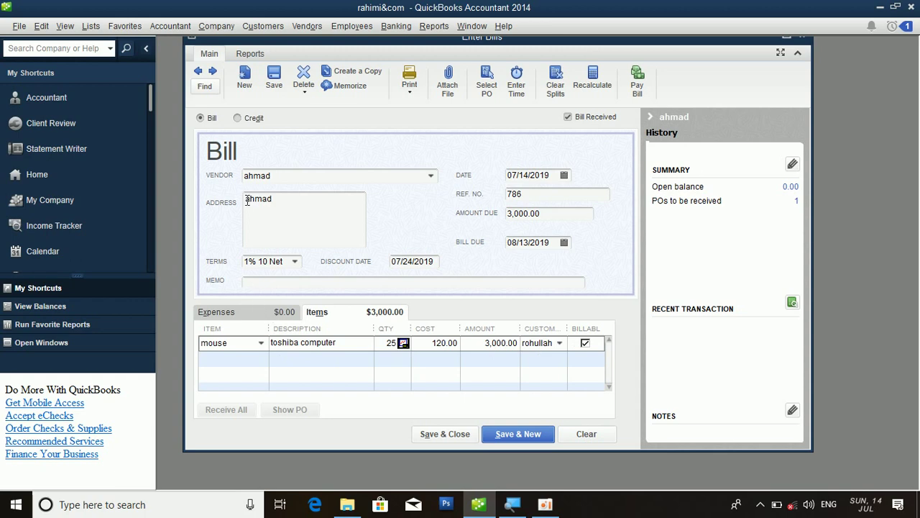
- Add the cabling service item on the second line, accepting its income account, and assign it to the existing customer
{"action": "left_click", "coordinate": [232, 359]}
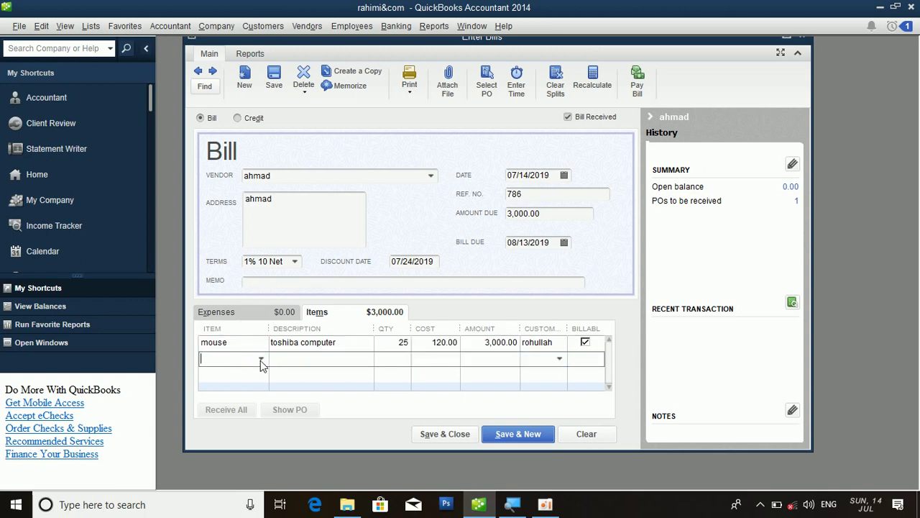
{"action": "left_click", "coordinate": [261, 359]}
{"action": "left_click", "coordinate": [245, 409]}
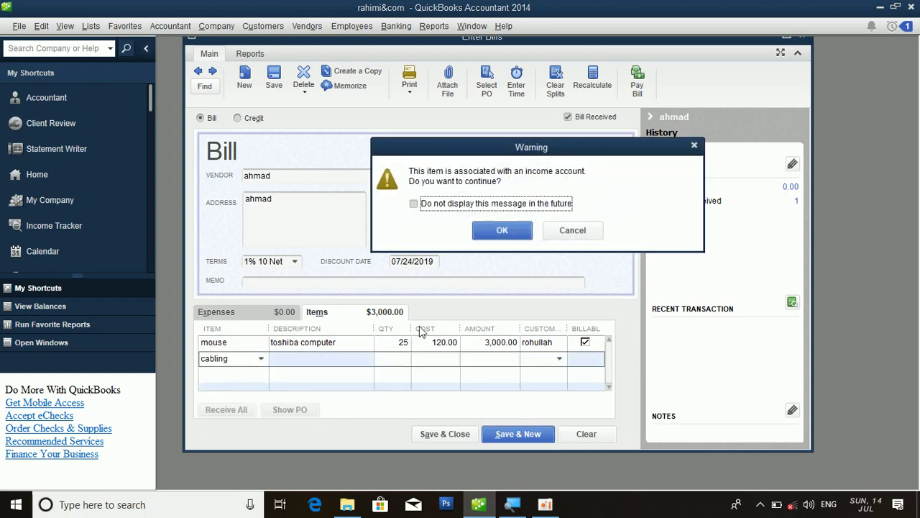
{"action": "left_click", "coordinate": [530, 229]}
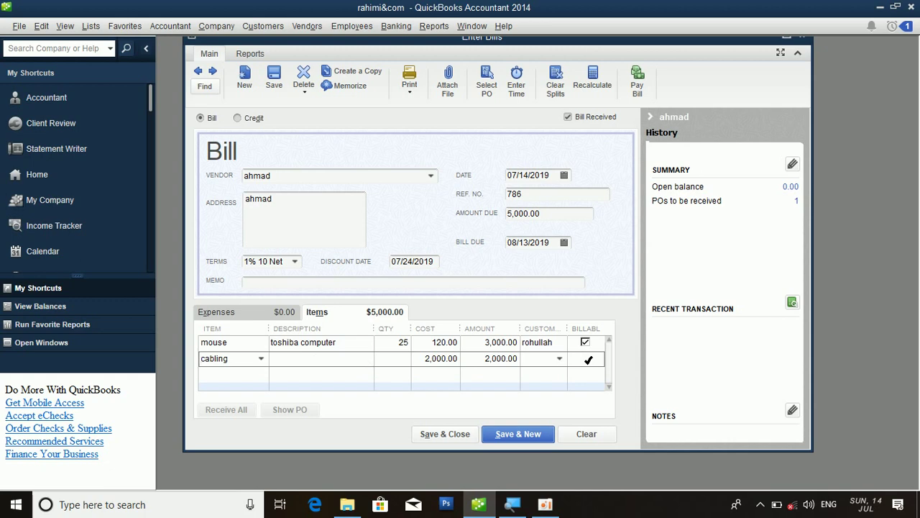
{"action": "left_click", "coordinate": [559, 358]}
{"action": "left_click", "coordinate": [553, 408]}
- Describe the cabling line as "networking", and save and close the bill, keeping the changed terms for the vendor
{"action": "left_click", "coordinate": [316, 364]}
{"action": "type", "text": "networkrng"}
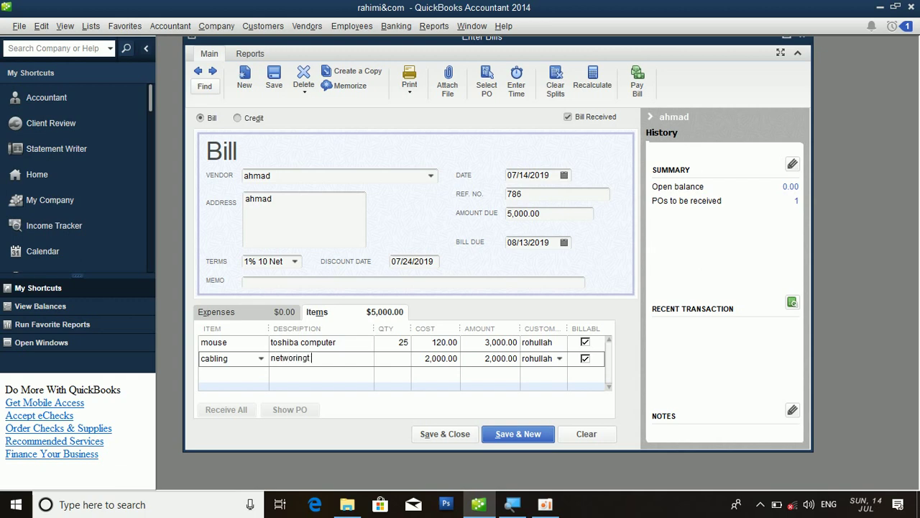
{"action": "key", "text": "BackSpace"}
{"action": "key", "text": "BackSpace"}
{"action": "key", "text": "BackSpace"}
{"action": "key", "text": "BackSpace"}
{"action": "type", "text": "king"}
{"action": "left_click", "coordinate": [452, 434]}
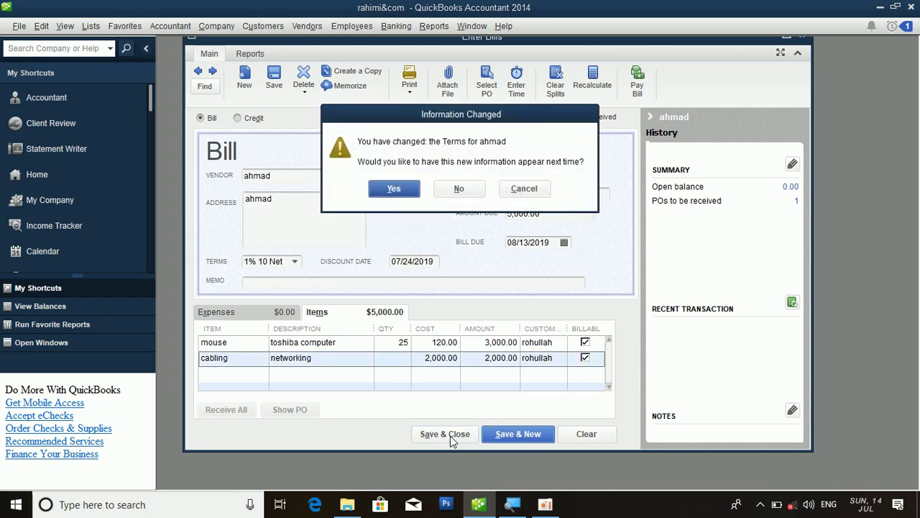
{"action": "key", "text": "Return"}
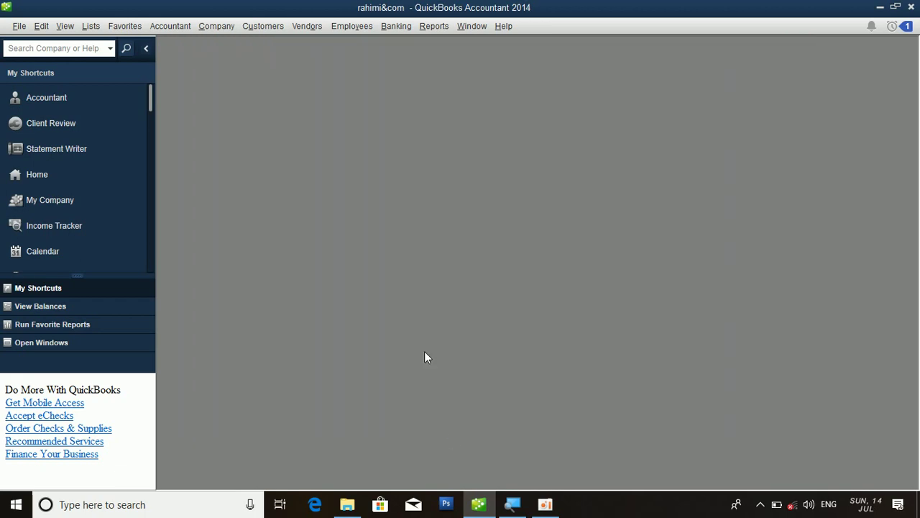
- Review each vendor's balance and transactions in the Vendor Center, and close it
{"action": "left_click", "coordinate": [305, 28]}
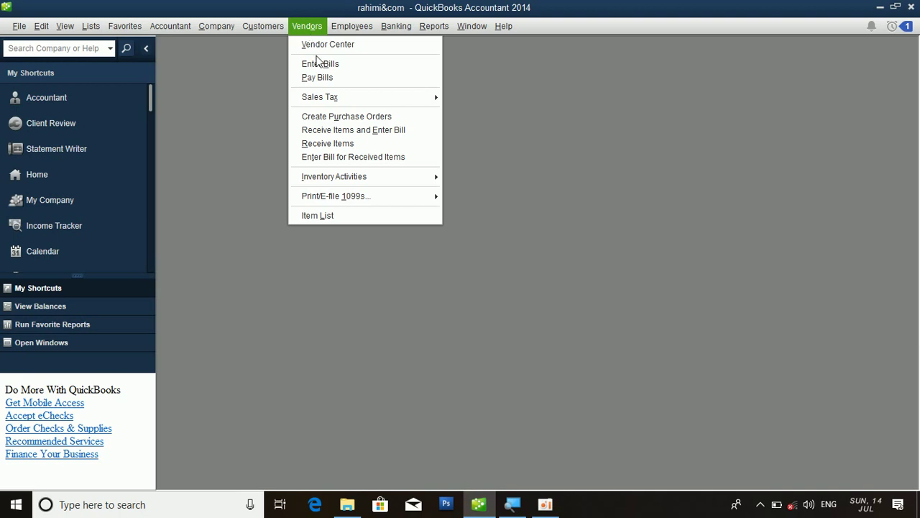
{"action": "left_click", "coordinate": [316, 46]}
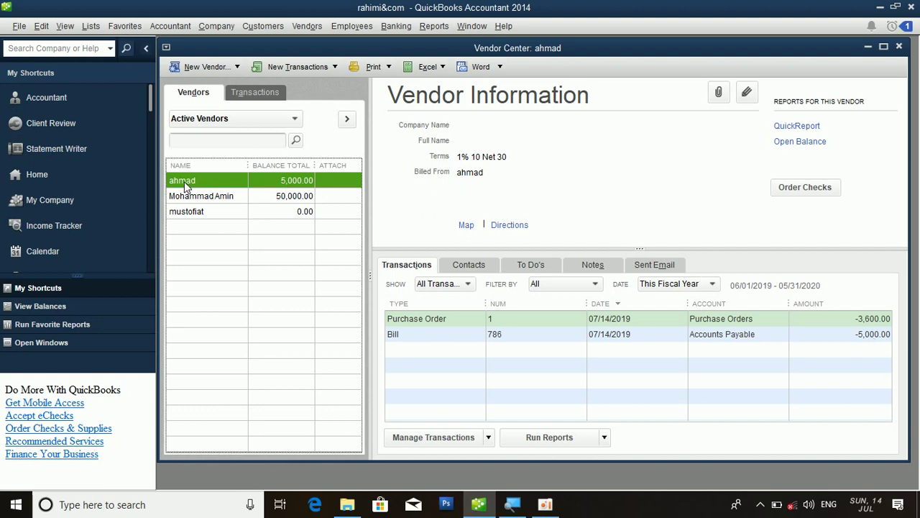
{"action": "left_click", "coordinate": [294, 199]}
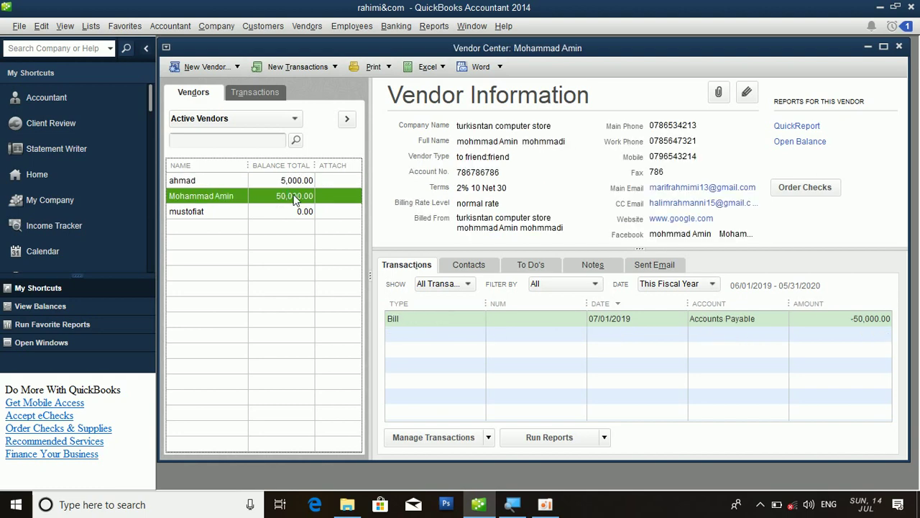
{"action": "left_click", "coordinate": [280, 213]}
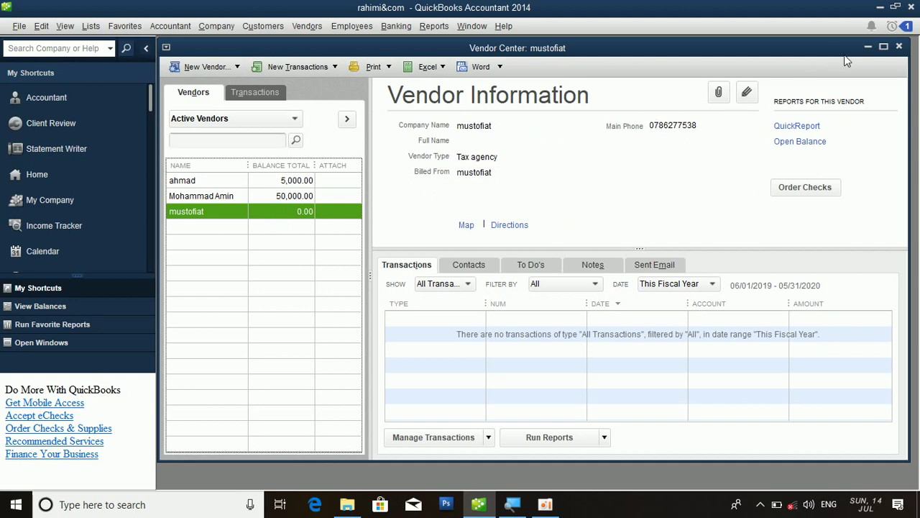
{"action": "left_click", "coordinate": [899, 46]}
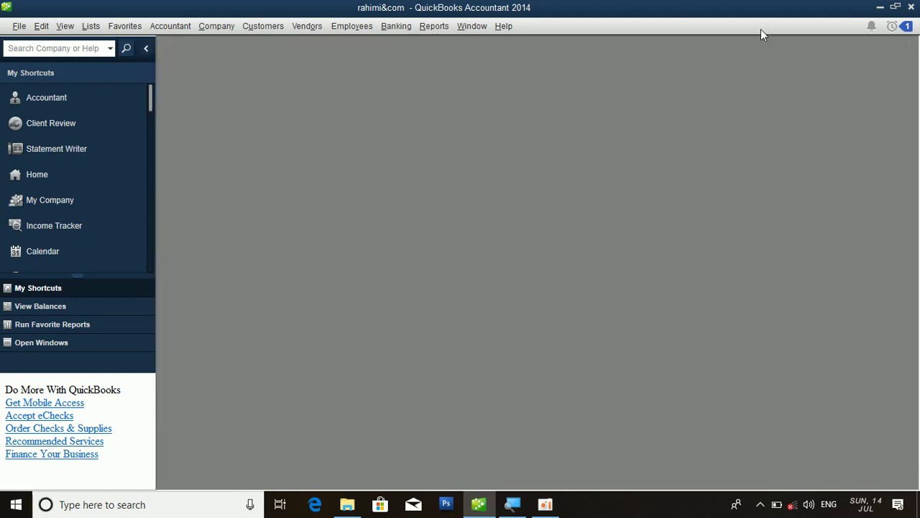
{"action": "left_click", "coordinate": [310, 26]}
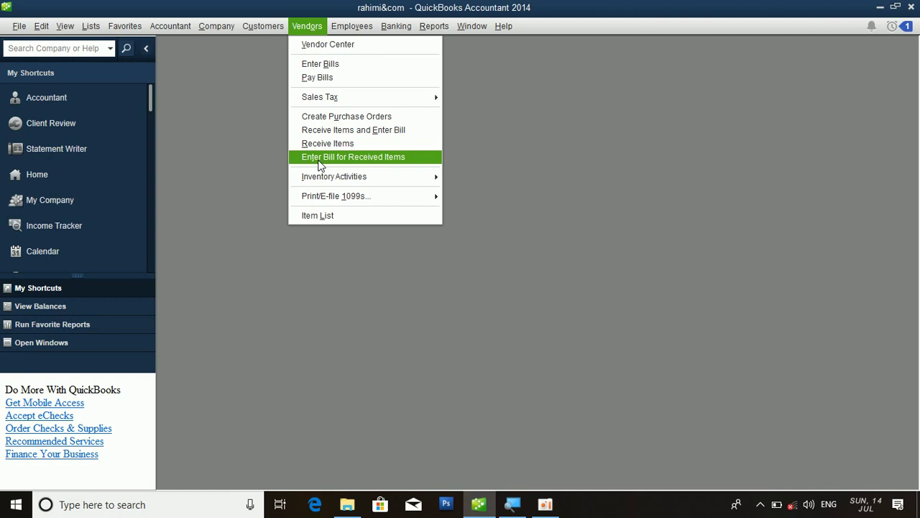
{"action": "left_click", "coordinate": [501, 149]}
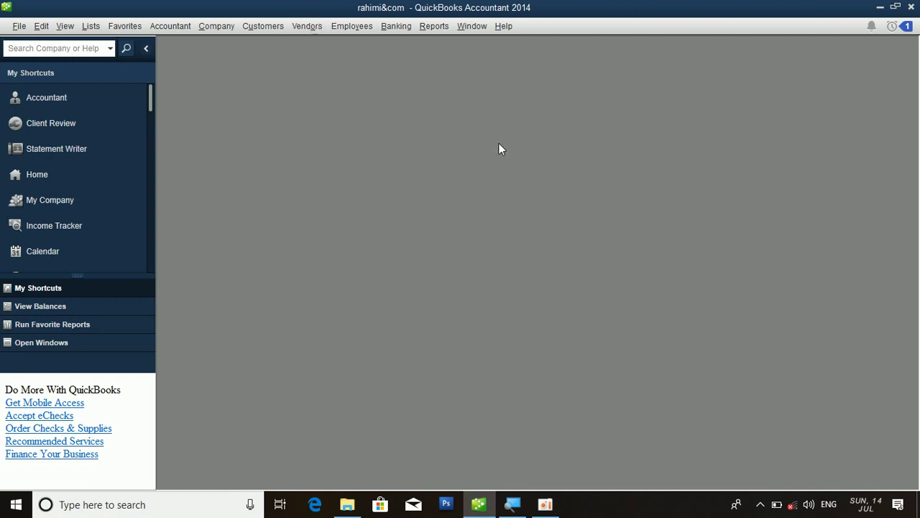
{"action": "left_click", "coordinate": [545, 504]}
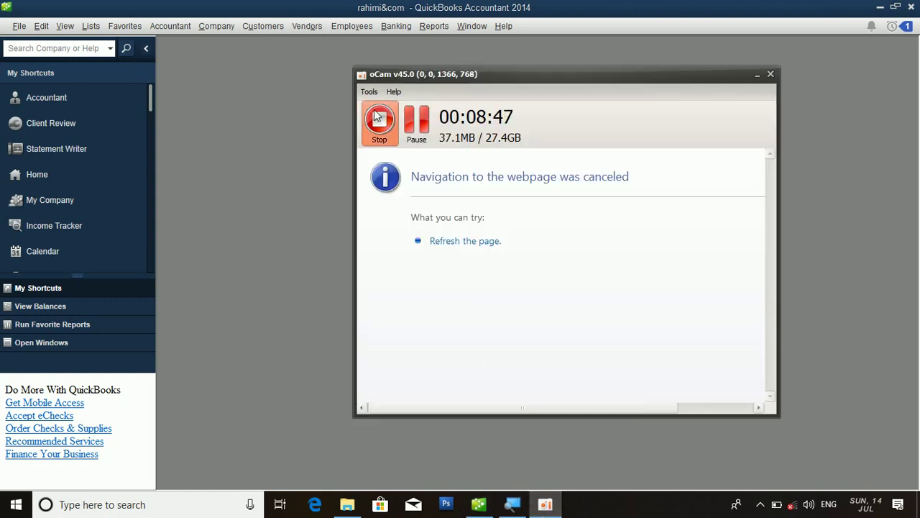